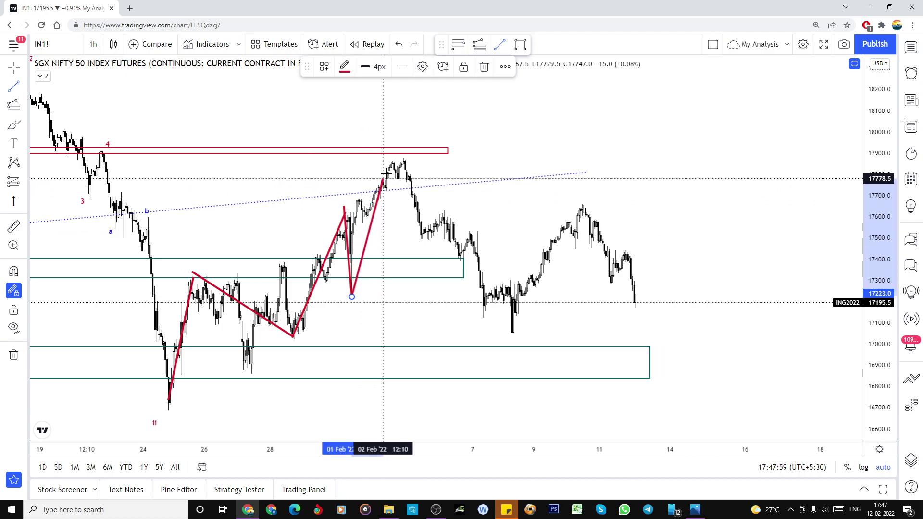
Step: Draw red trend lines along the highs from about 17312.5 and the lows from about 16996 to 17268, bounding the late-January to early-February rise
{"action": "left_click", "coordinate": [189, 277]}
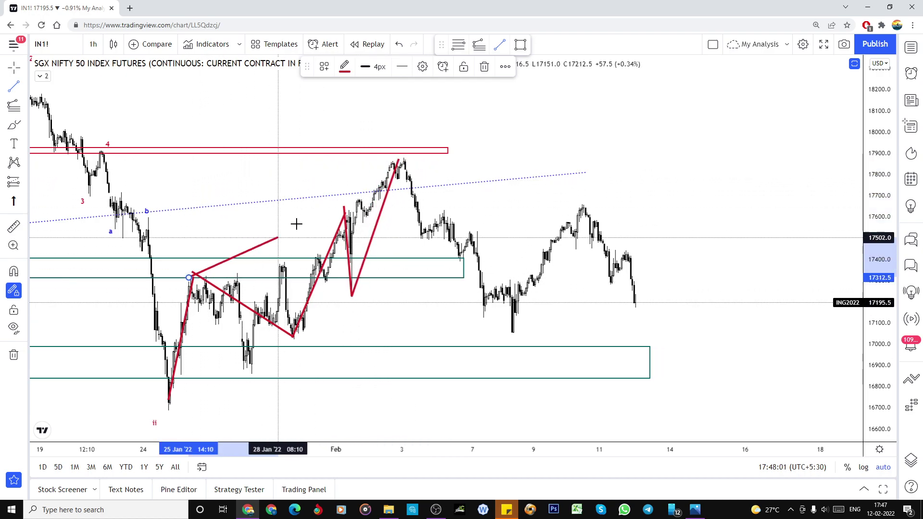
{"action": "left_click", "coordinate": [405, 160]}
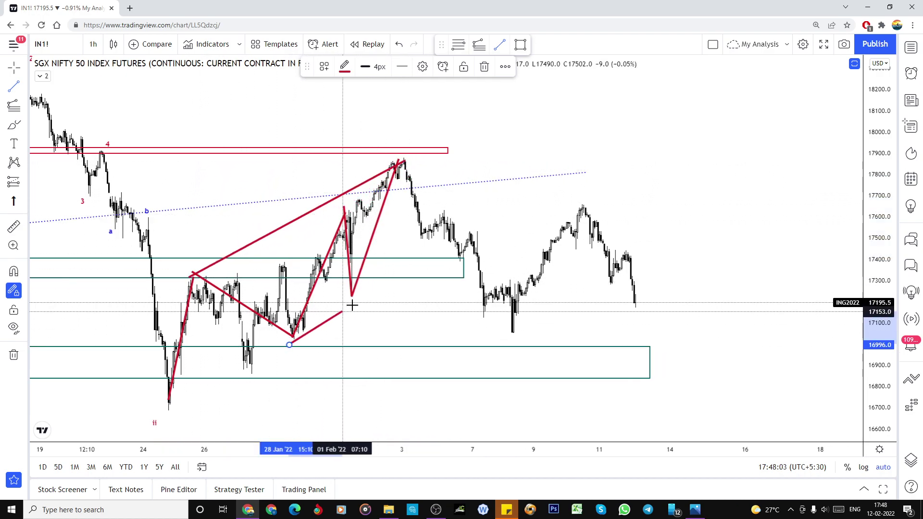
{"action": "scroll", "coordinate": [362, 367], "scroll_direction": "down", "scroll_amount": 5}
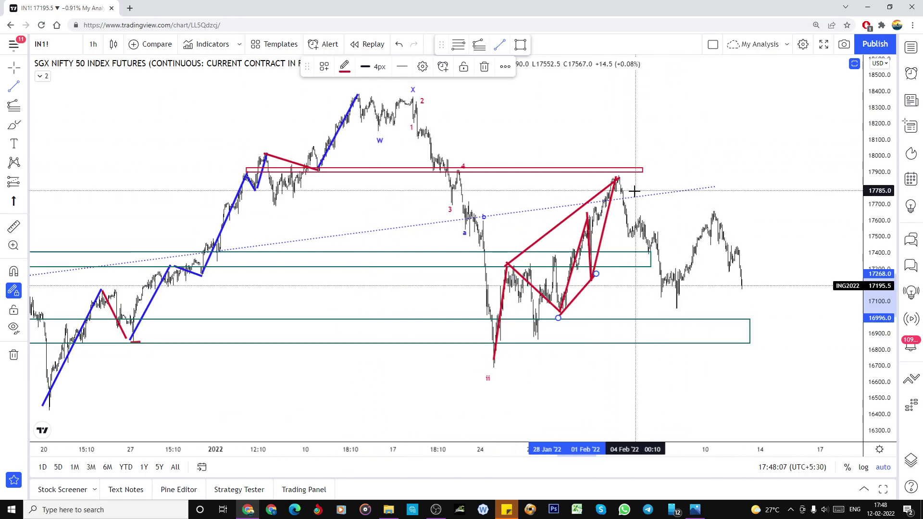
Step: Trace the start of the fall from the early-February top with red line segments turning at about 17481.5, 17537 and 17416
{"action": "scroll", "coordinate": [577, 198], "scroll_direction": "up", "scroll_amount": 2}
{"action": "scroll", "coordinate": [476, 206], "scroll_direction": "up", "scroll_amount": 2}
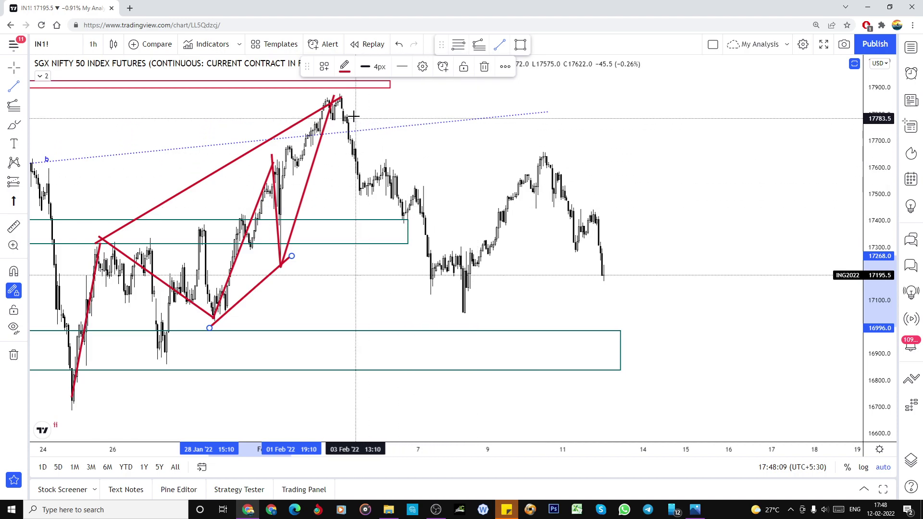
{"action": "left_click", "coordinate": [342, 98]}
{"action": "left_click", "coordinate": [359, 198]}
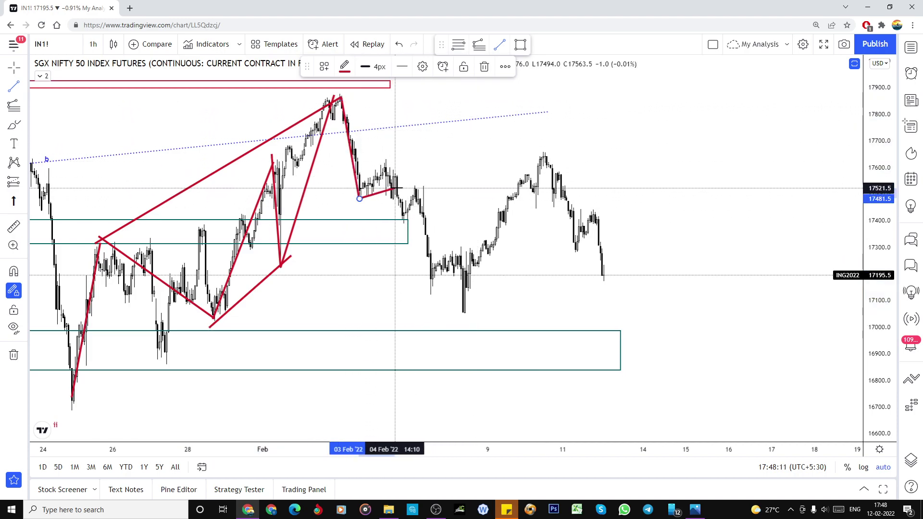
{"action": "left_click", "coordinate": [413, 184]}
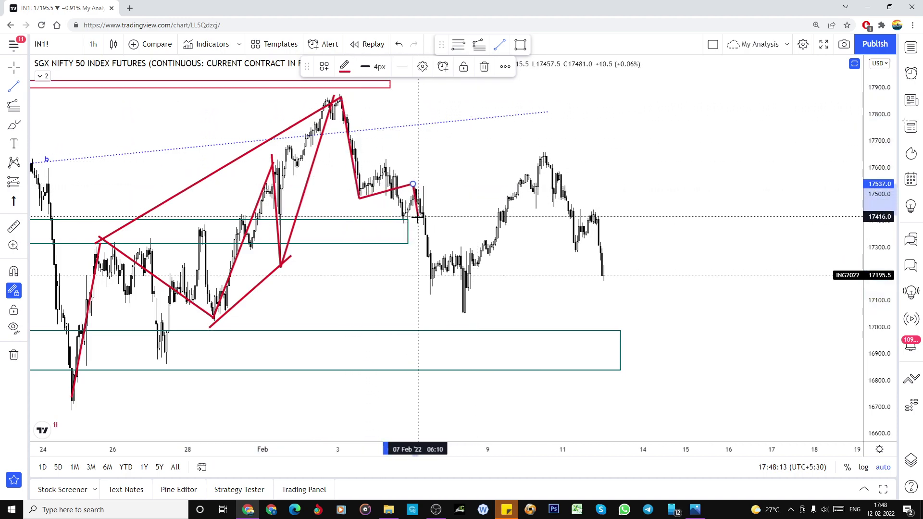
{"action": "left_click", "coordinate": [417, 220]}
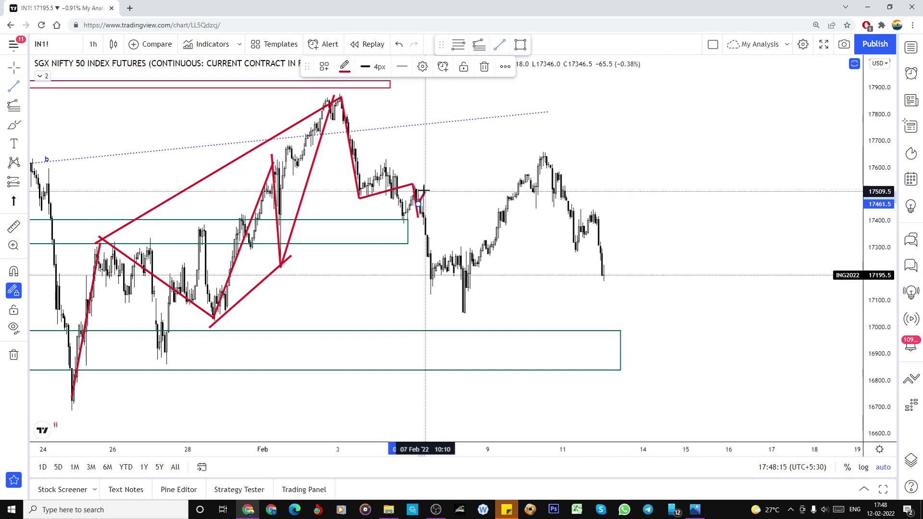
{"action": "double_click", "coordinate": [421, 189]}
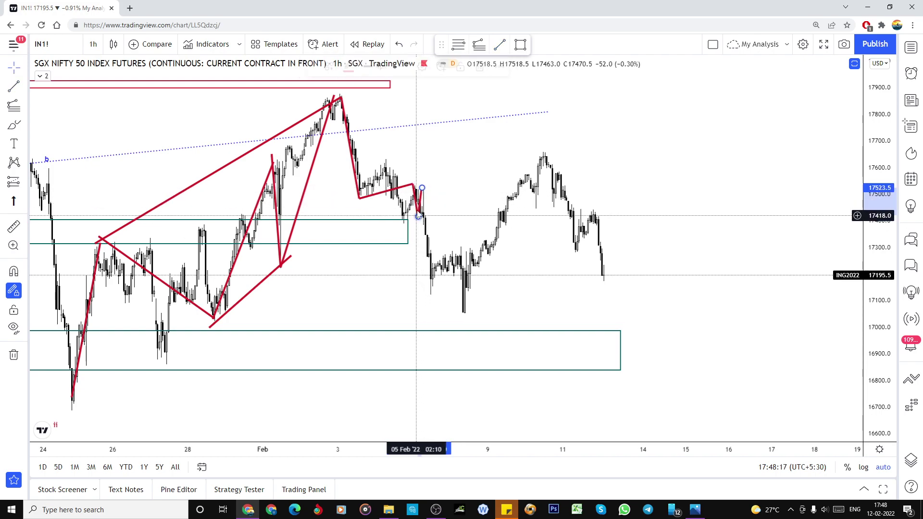
Step: Trace the fall from about 17531 to the 7 February low, the bounce to about 17283, and the drop to about 17050.5
{"action": "left_click", "coordinate": [14, 87]}
{"action": "left_click", "coordinate": [422, 188]}
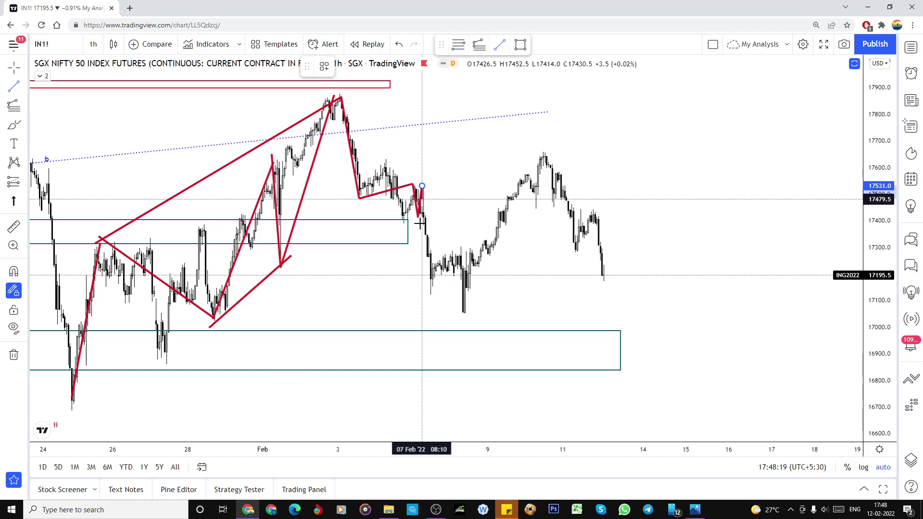
{"action": "left_click", "coordinate": [433, 292]}
{"action": "left_click", "coordinate": [433, 292]}
{"action": "left_click", "coordinate": [461, 251]}
{"action": "left_click", "coordinate": [460, 252]}
{"action": "left_click", "coordinate": [463, 314]}
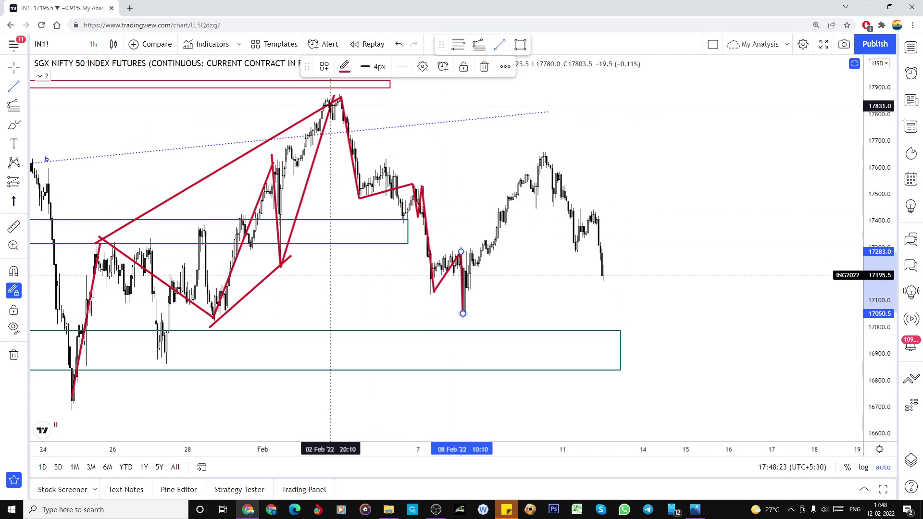
Step: Trace the rise from the 8 February low, the following decline, the bounce to about 17453.5, and the drop to the latest candle
{"action": "left_click_drag", "start_coordinate": [332, 99], "coordinate": [491, 191]}
{"action": "scroll", "coordinate": [611, 282], "scroll_direction": "up", "scroll_amount": 3}
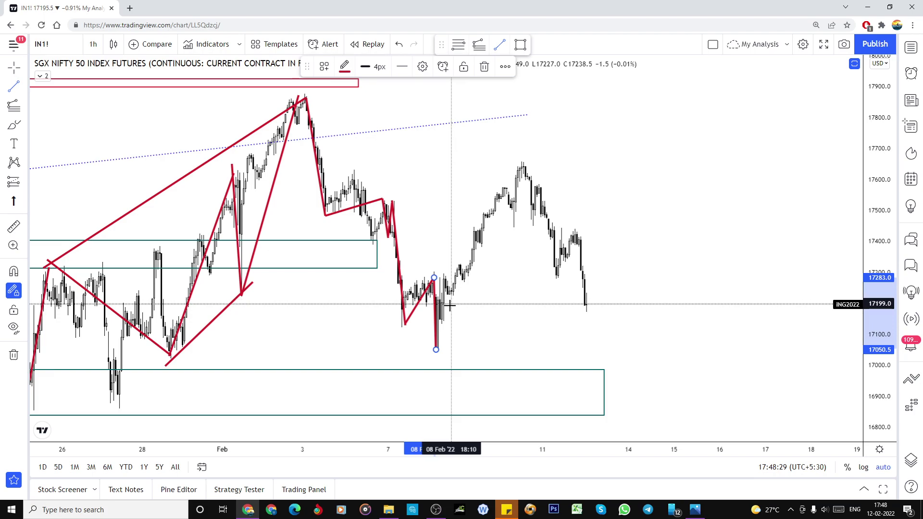
{"action": "left_click", "coordinate": [438, 350]}
{"action": "left_click", "coordinate": [522, 164]}
{"action": "left_click", "coordinate": [529, 166]}
{"action": "left_click", "coordinate": [550, 277]}
{"action": "left_click", "coordinate": [550, 277]}
{"action": "left_click", "coordinate": [573, 225]}
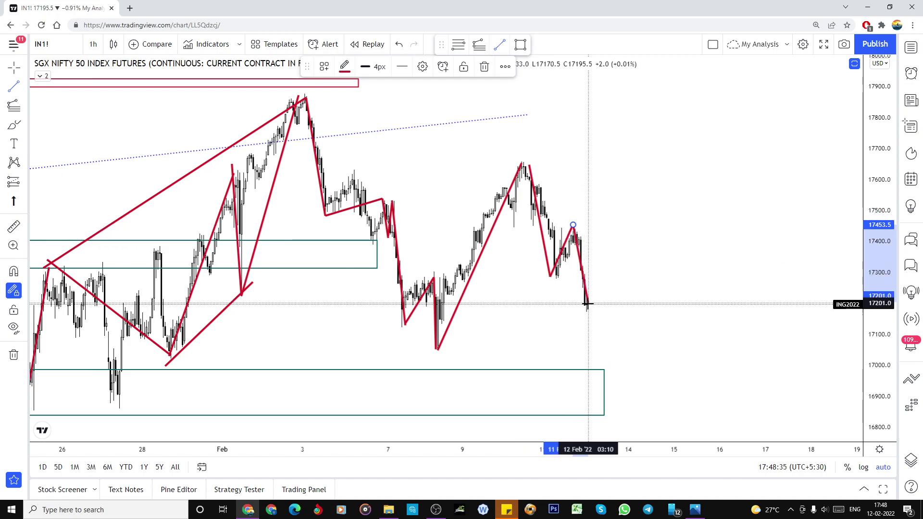
{"action": "double_click", "coordinate": [588, 312]}
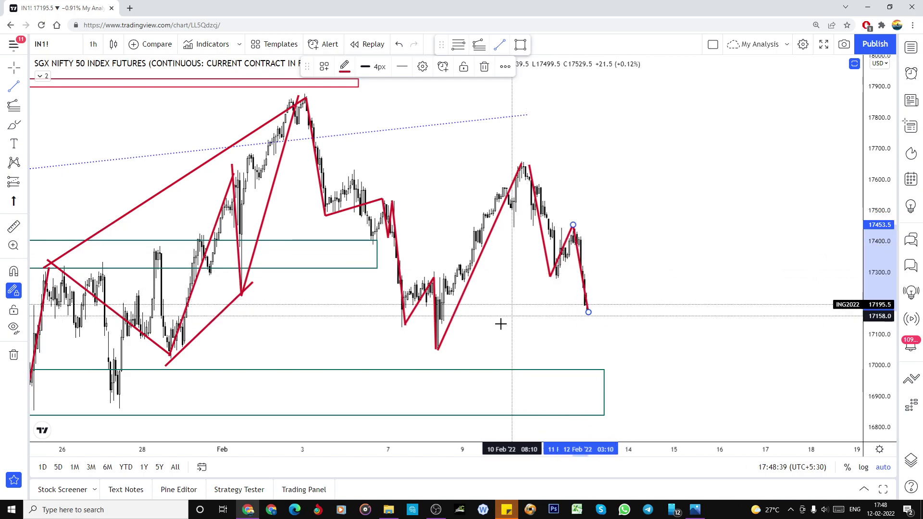
Step: Mark the 8 February low with a short horizontal line and project a zigzag rise from about 17178 through 18213 and 18011
{"action": "left_click", "coordinate": [420, 350]}
{"action": "left_click", "coordinate": [470, 351]}
{"action": "scroll", "coordinate": [625, 313], "scroll_direction": "down", "scroll_amount": 5}
{"action": "left_click", "coordinate": [662, 318]}
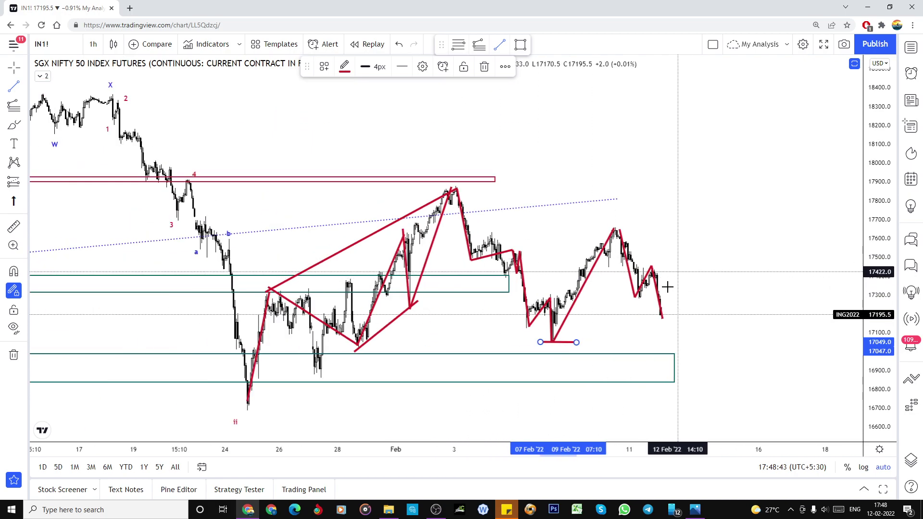
{"action": "left_click", "coordinate": [708, 123]}
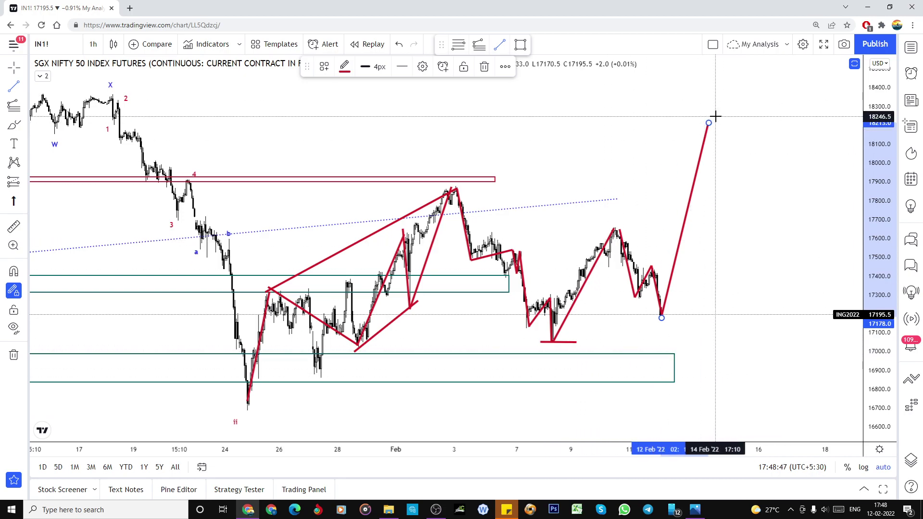
{"action": "left_click", "coordinate": [727, 160]}
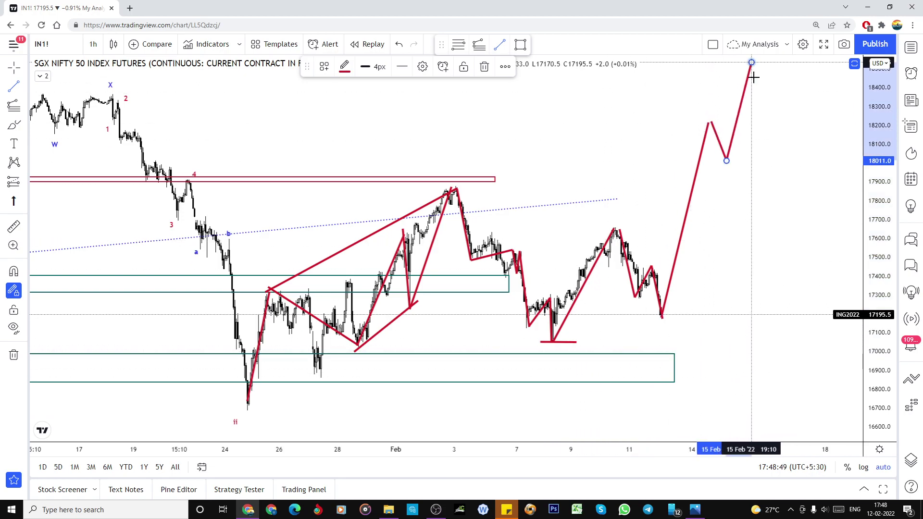
{"action": "double_click", "coordinate": [752, 64]}
Step: Switch the chart to the 4-hour interval and extend the projected path with a pullback to about 18374.5 and another rise
{"action": "scroll", "coordinate": [750, 198], "scroll_direction": "down", "scroll_amount": 4}
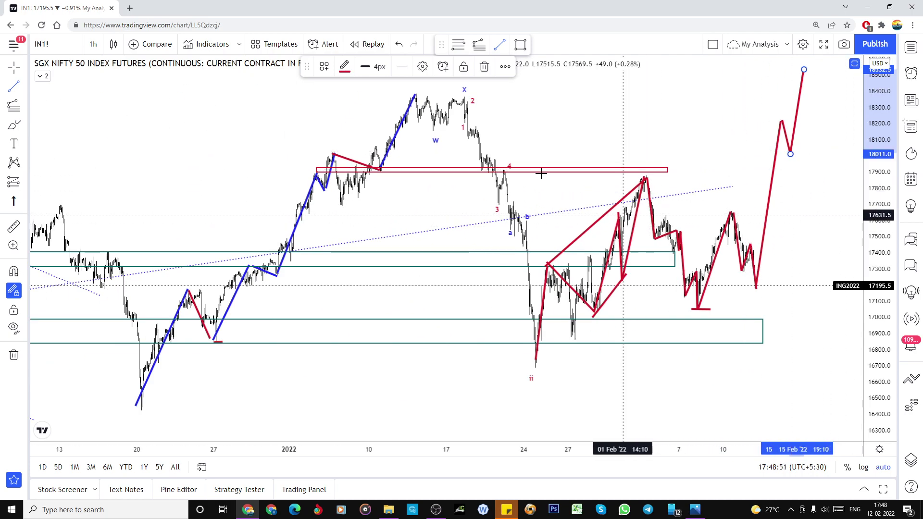
{"action": "left_click", "coordinate": [94, 44]}
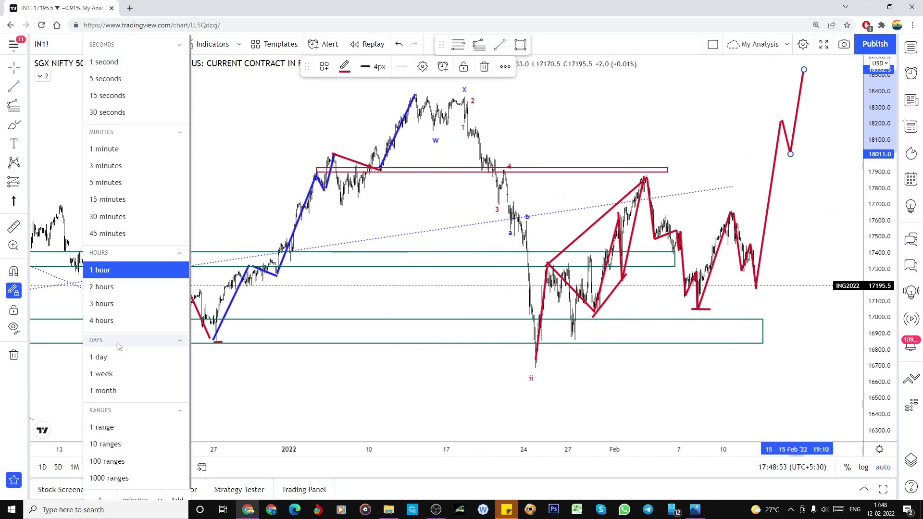
{"action": "left_click", "coordinate": [110, 321]}
{"action": "scroll", "coordinate": [572, 231], "scroll_direction": "up", "scroll_amount": 3}
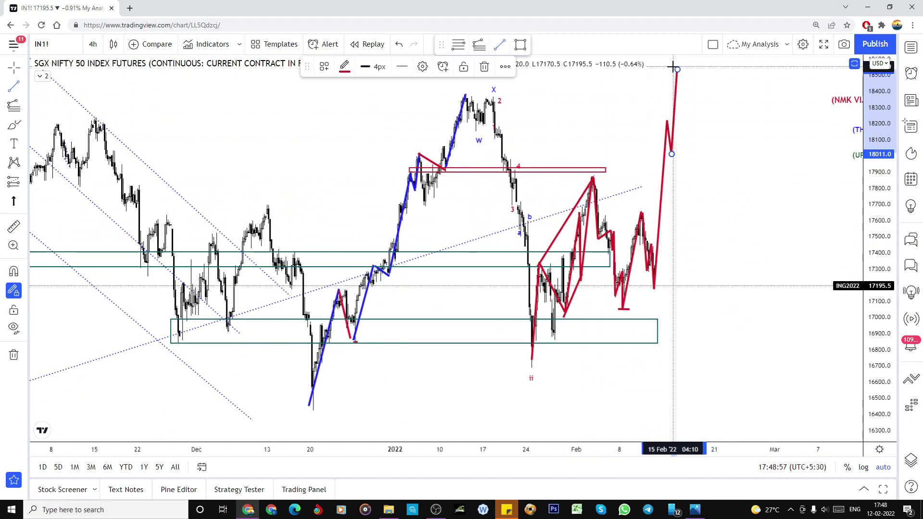
{"action": "left_click_drag", "start_coordinate": [678, 70], "coordinate": [681, 77]}
{"action": "left_click", "coordinate": [691, 95]}
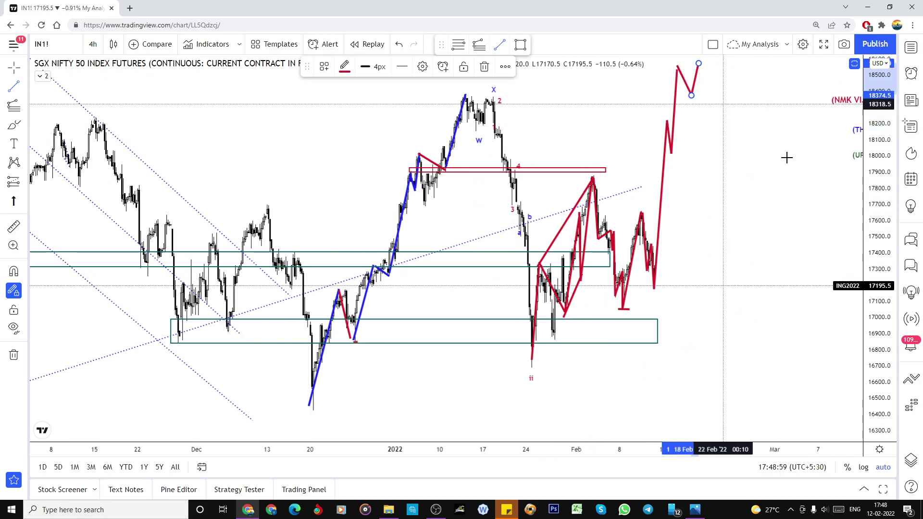
{"action": "left_click", "coordinate": [698, 63]}
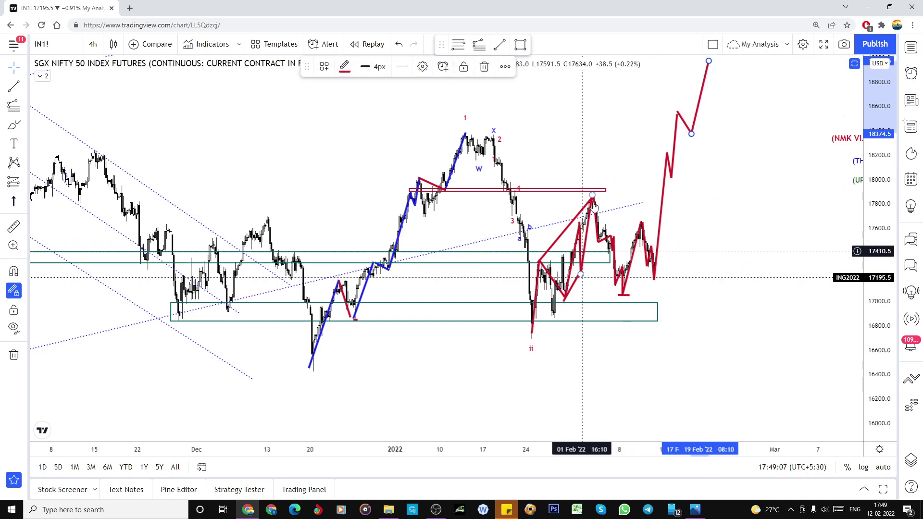
Step: Examine the projected rise against the larger wave count and dotted channels since late 2020, with the price scale fitted automatically
{"action": "scroll", "coordinate": [713, 117], "scroll_direction": "down", "scroll_amount": 5}
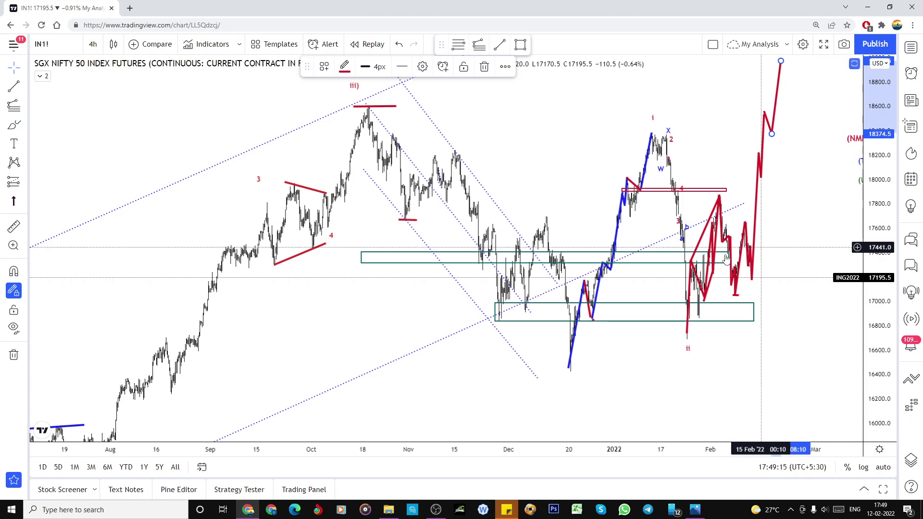
{"action": "scroll", "coordinate": [714, 266], "scroll_direction": "down", "scroll_amount": 2}
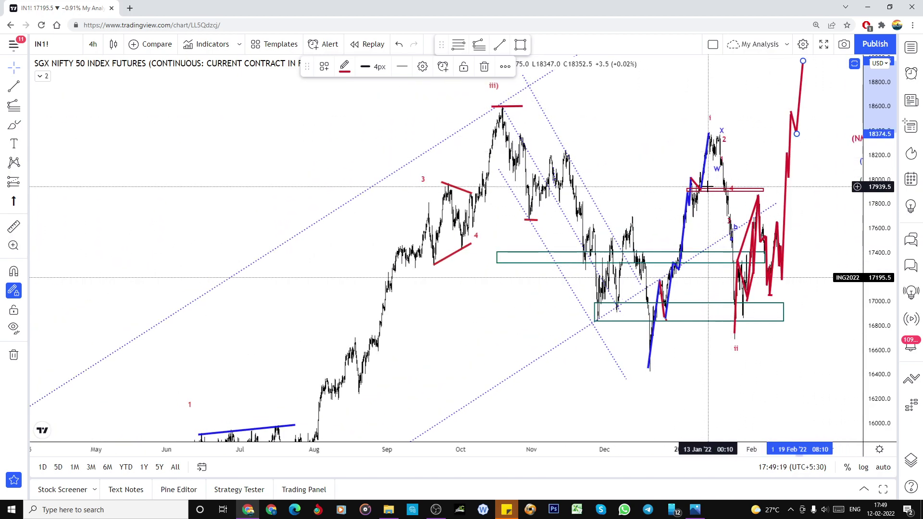
{"action": "scroll", "coordinate": [708, 188], "scroll_direction": "up", "scroll_amount": 3}
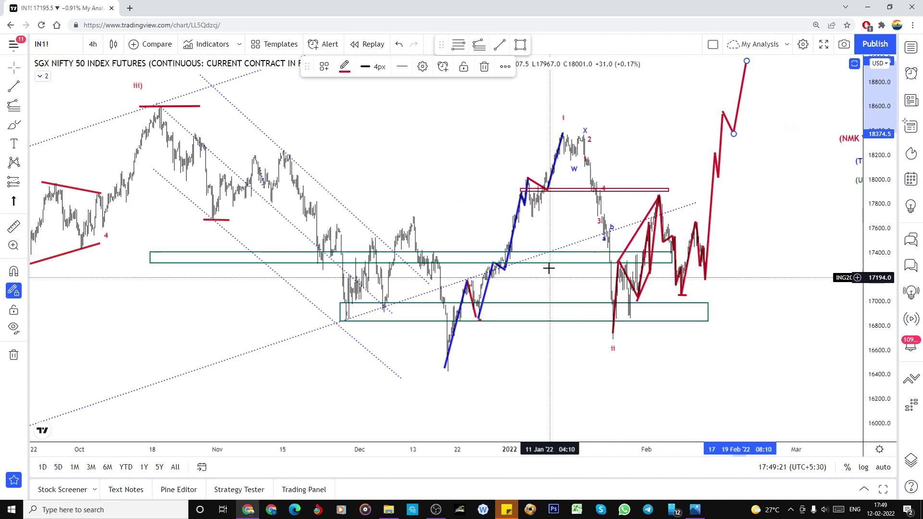
{"action": "scroll", "coordinate": [550, 273], "scroll_direction": "down", "scroll_amount": 3}
{"action": "scroll", "coordinate": [540, 285], "scroll_direction": "up", "scroll_amount": 2}
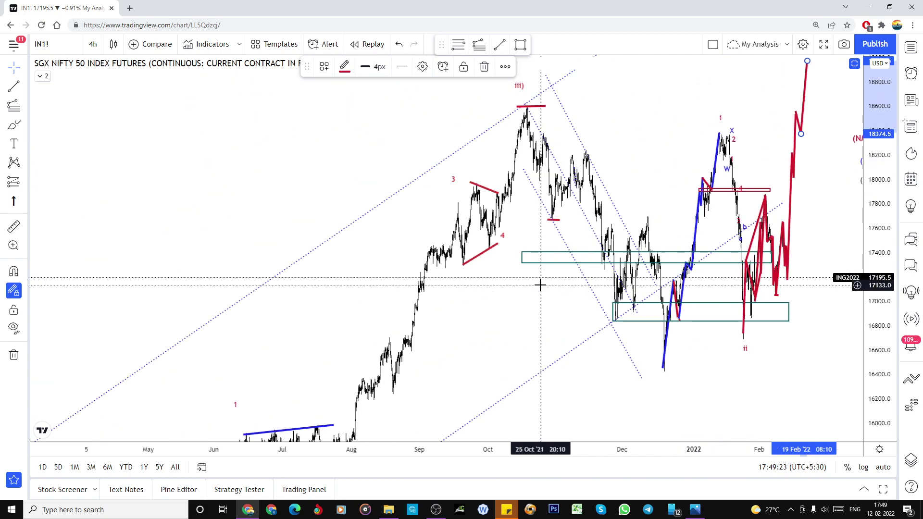
{"action": "scroll", "coordinate": [541, 285], "scroll_direction": "down", "scroll_amount": 3}
{"action": "left_click", "coordinate": [883, 468]}
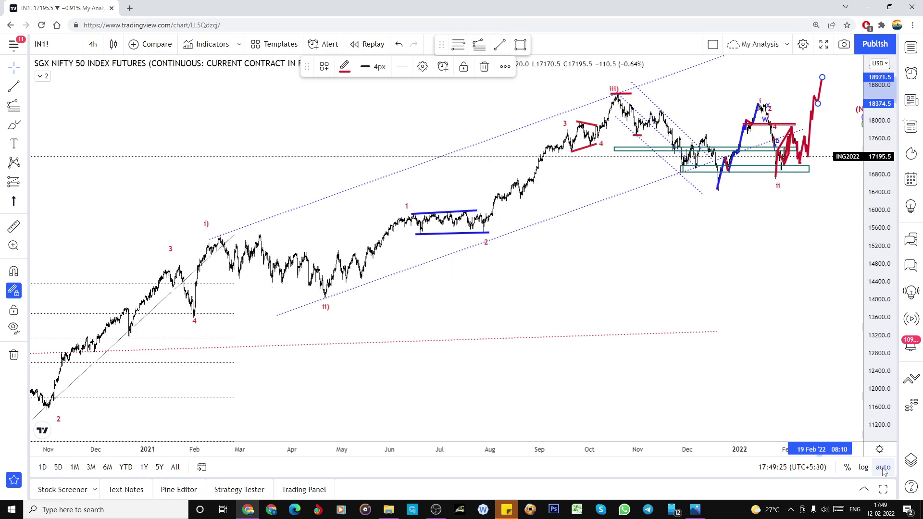
{"action": "scroll", "coordinate": [725, 226], "scroll_direction": "up", "scroll_amount": 2}
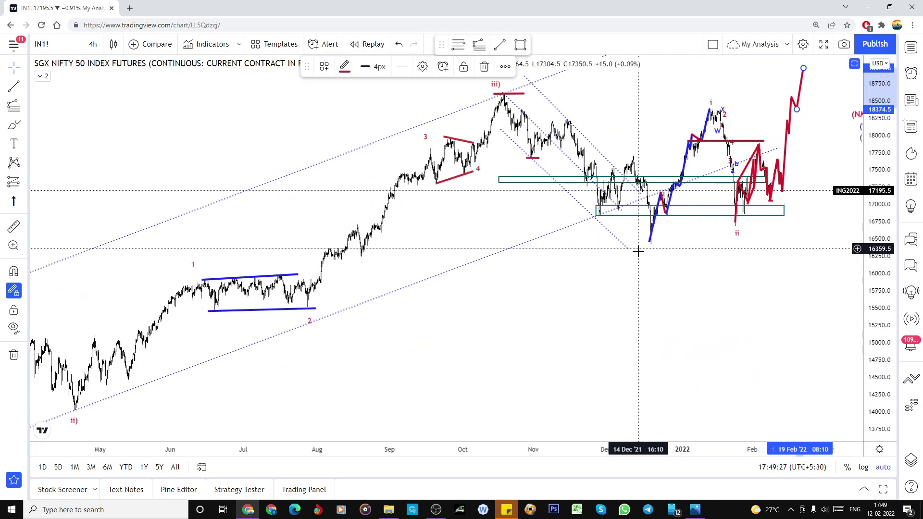
{"action": "right_click", "coordinate": [666, 119]}
{"action": "scroll", "coordinate": [683, 118], "scroll_direction": "right", "scroll_amount": 5}
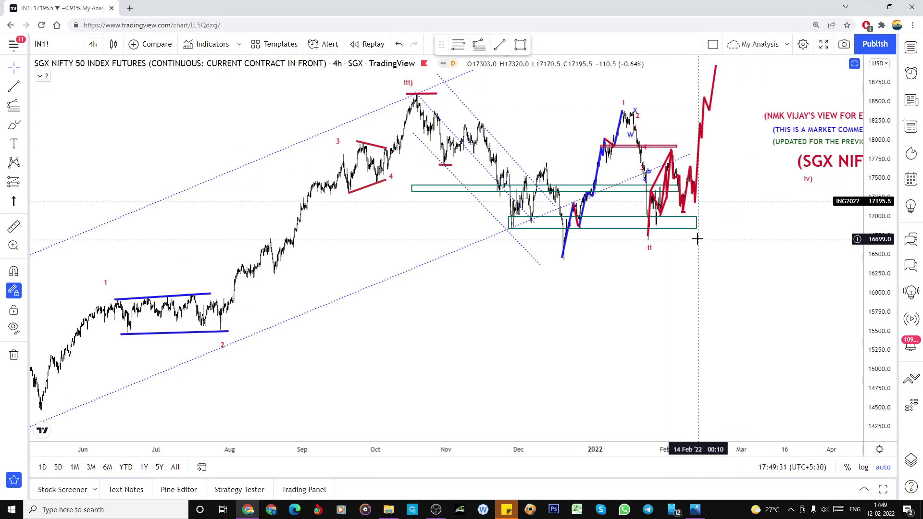
{"action": "scroll", "coordinate": [697, 239], "scroll_direction": "down", "scroll_amount": 2}
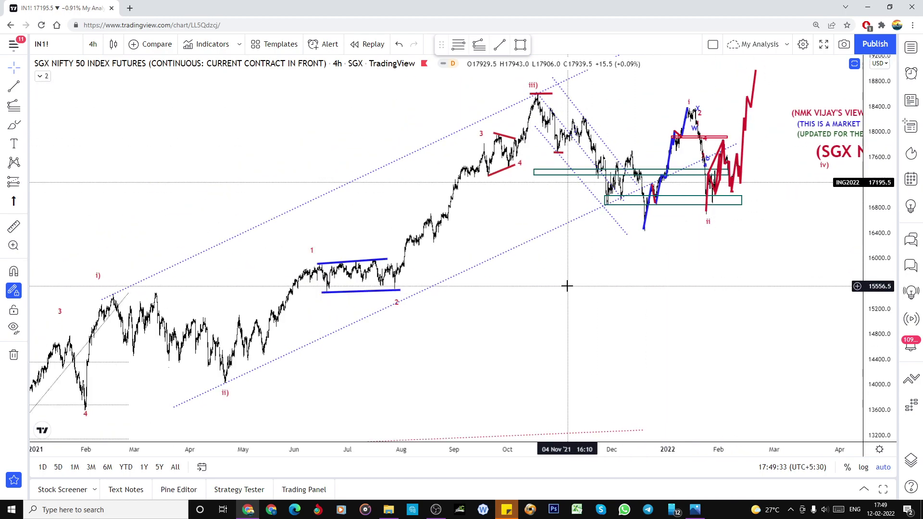
{"action": "scroll", "coordinate": [496, 298], "scroll_direction": "up", "scroll_amount": 3}
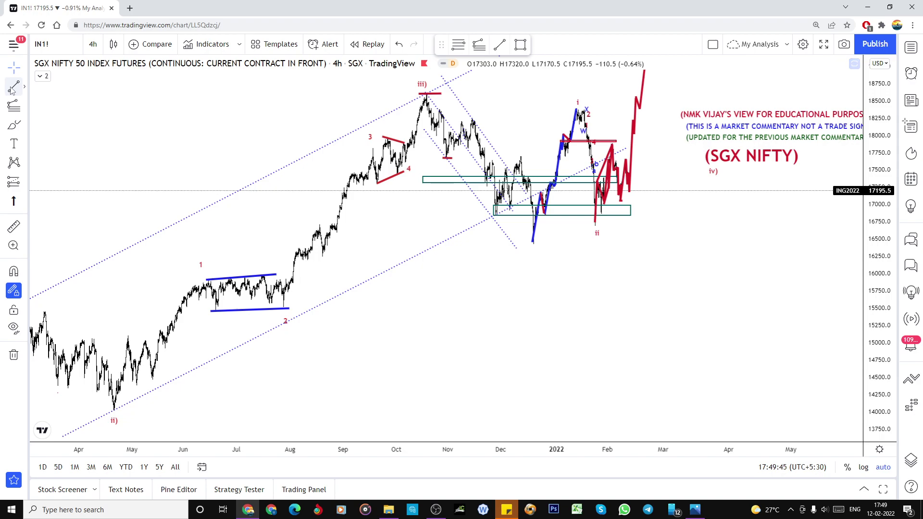
Step: Draw a projected decline from the path's peak at about 18929 to about 17330.5 and place the iv) label at its end
{"action": "left_click", "coordinate": [645, 71]}
{"action": "left_click", "coordinate": [692, 181]}
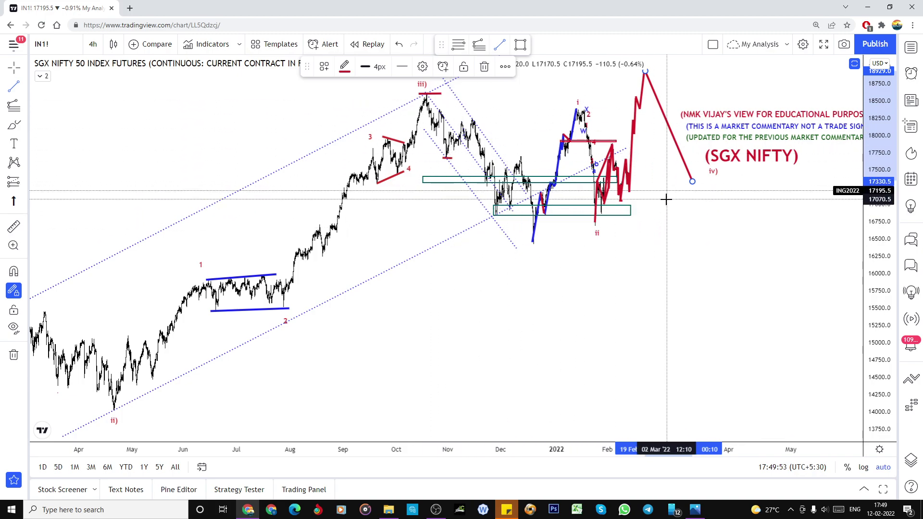
{"action": "scroll", "coordinate": [668, 201], "scroll_direction": "down", "scroll_amount": 3}
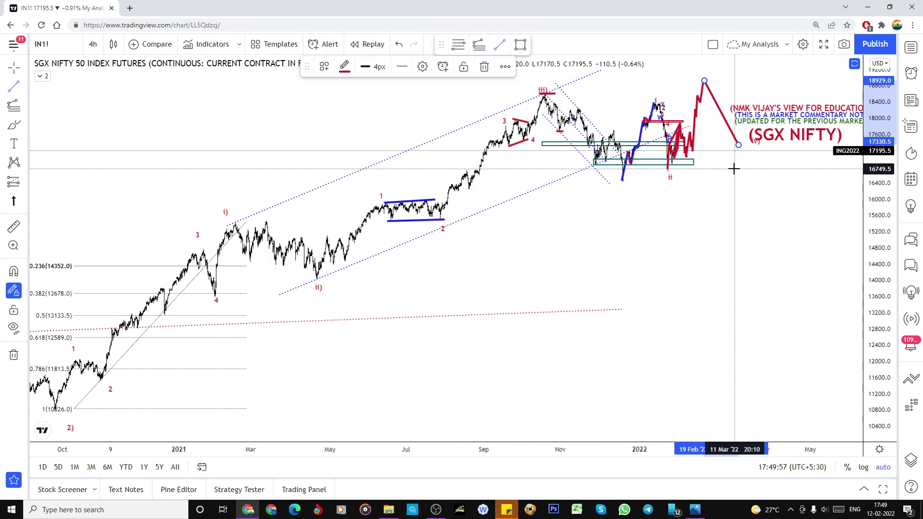
{"action": "mouse_move", "coordinate": [760, 146]}
{"action": "left_mouse_down"}
{"action": "mouse_move", "coordinate": [765, 141]}
{"action": "mouse_move", "coordinate": [745, 152]}
{"action": "left_mouse_up"}
{"action": "left_click_drag", "start_coordinate": [695, 193], "coordinate": [652, 231]}
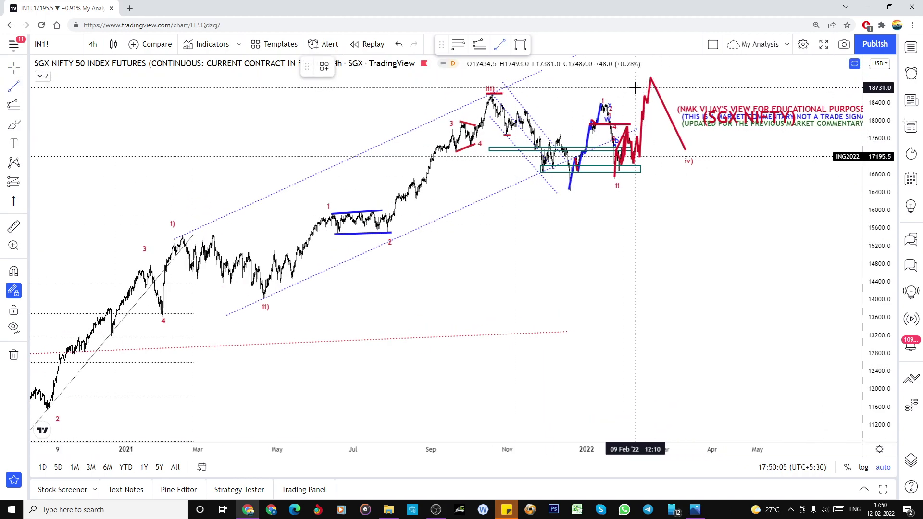
Step: Draw two converging trend lines around the projected decline, falling from about 18967.5 to 18565.5 and rising from about 16413.5 to 17442
{"action": "left_click", "coordinate": [642, 77]}
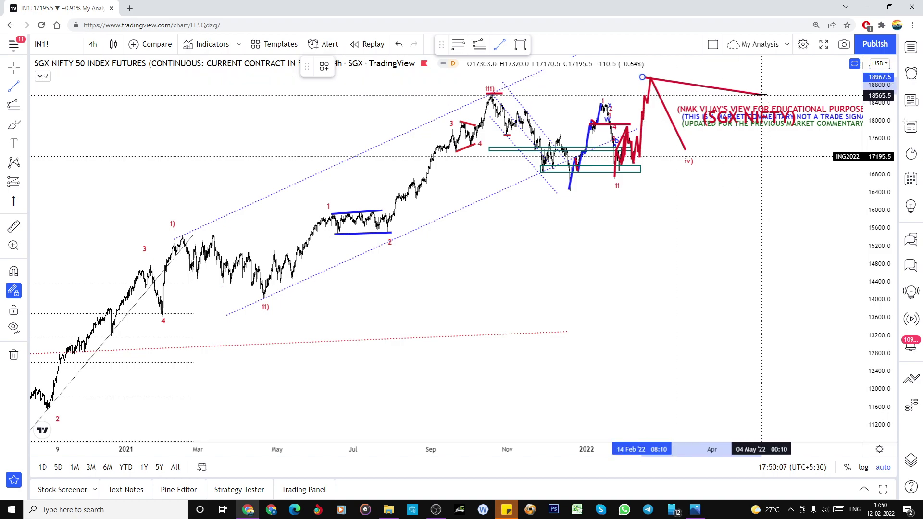
{"action": "left_click", "coordinate": [762, 95]}
{"action": "left_click", "coordinate": [575, 191]}
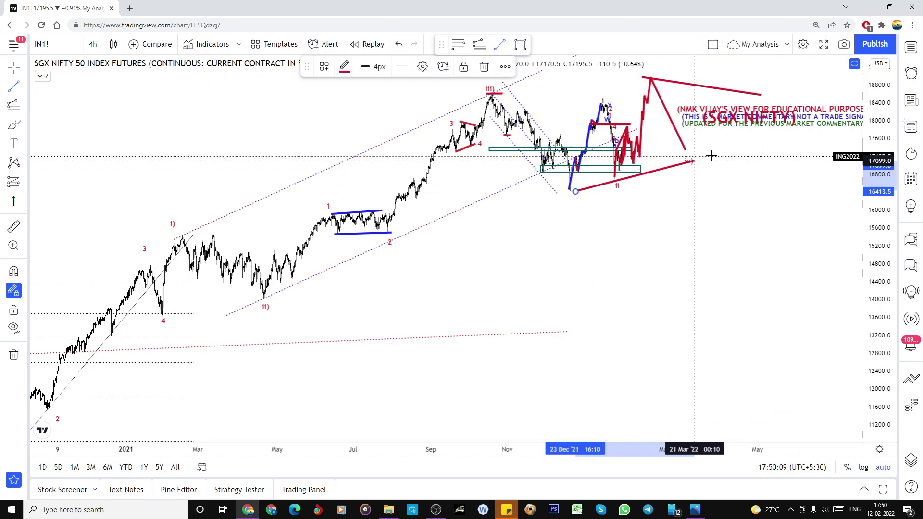
{"action": "left_click", "coordinate": [738, 144]}
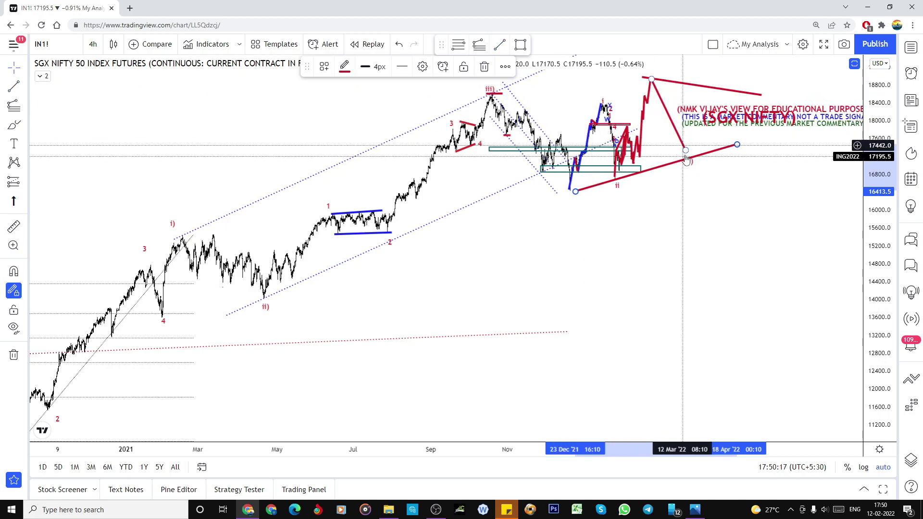
Step: Project a steep rise from about 17217.5 at the projected decline's end through the upper converging line, and place the iv) label just below its start
{"action": "left_click", "coordinate": [13, 86]}
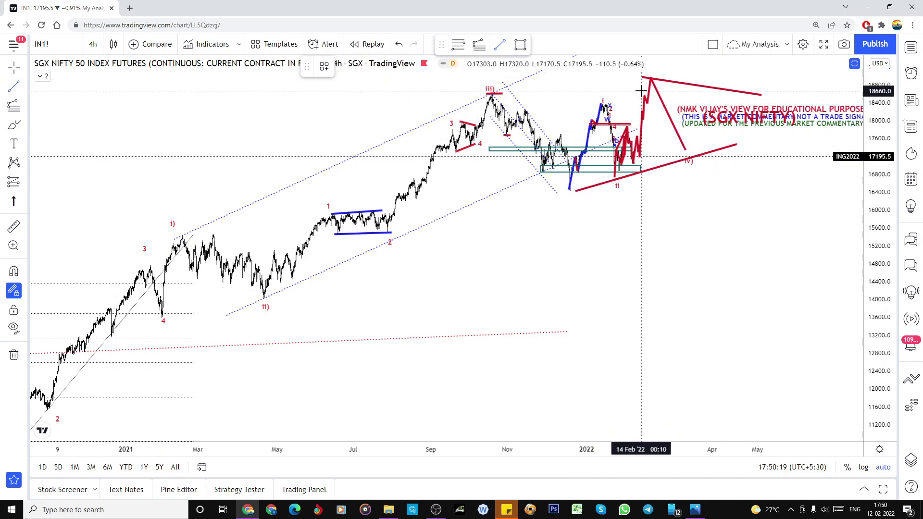
{"action": "left_click", "coordinate": [686, 155]}
{"action": "left_click", "coordinate": [703, 68]}
{"action": "scroll", "coordinate": [839, 124], "scroll_direction": "down", "scroll_amount": 1}
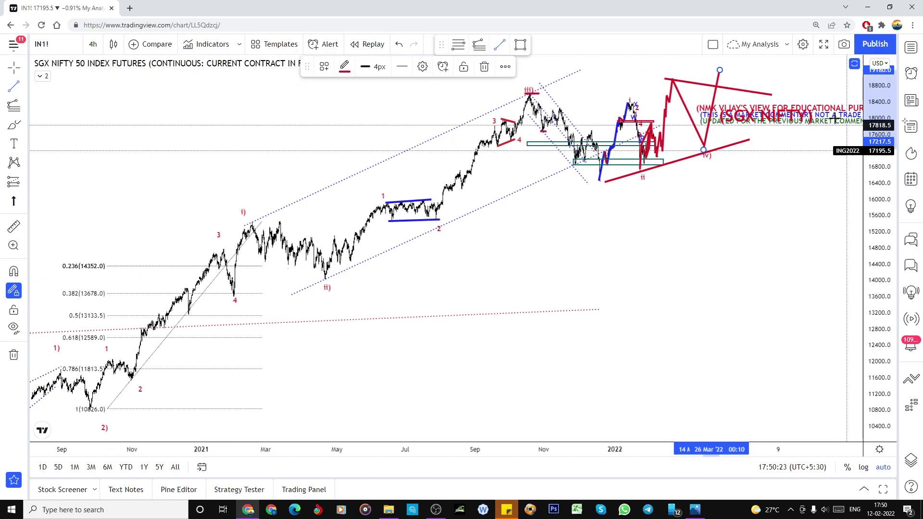
{"action": "left_click", "coordinate": [724, 58]}
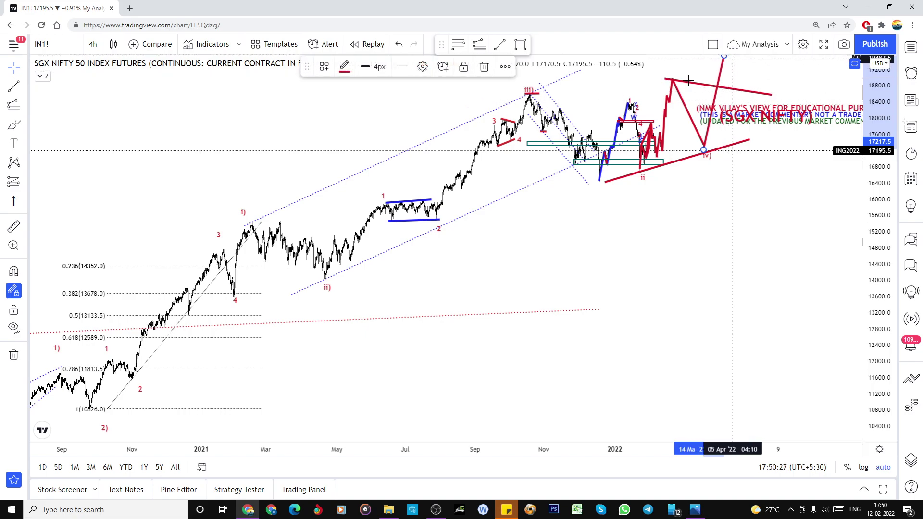
{"action": "left_click_drag", "start_coordinate": [708, 158], "coordinate": [703, 165]}
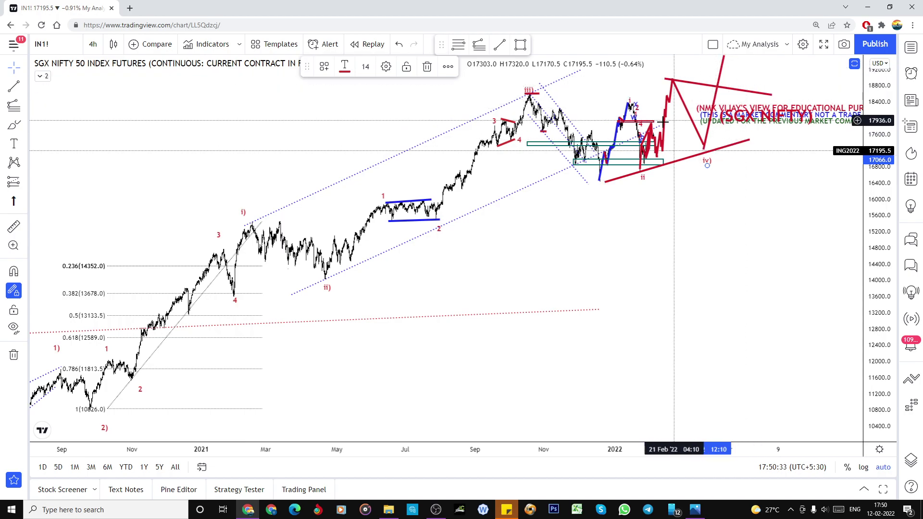
Step: Draw a second projected dip to about 17532 followed by a steep rise, and move the iv) label to about 17418 below its low
{"action": "left_click", "coordinate": [13, 87]}
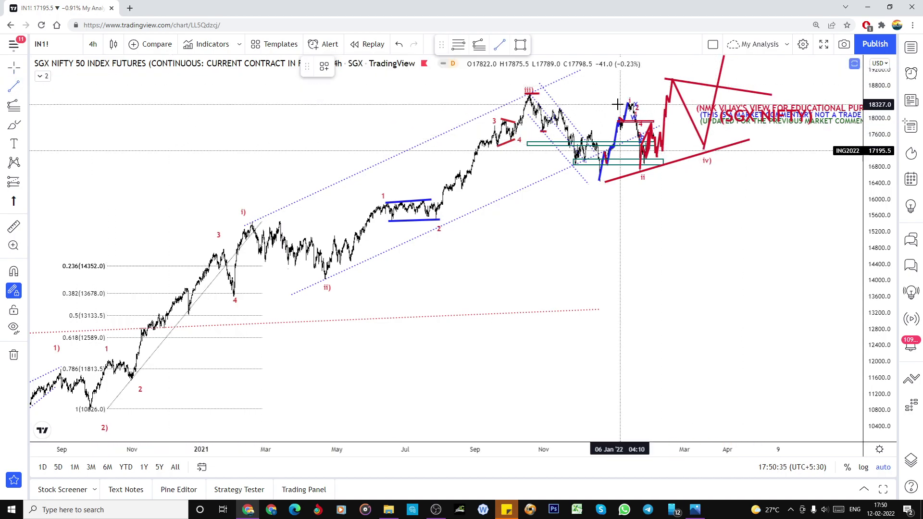
{"action": "left_click", "coordinate": [744, 138]}
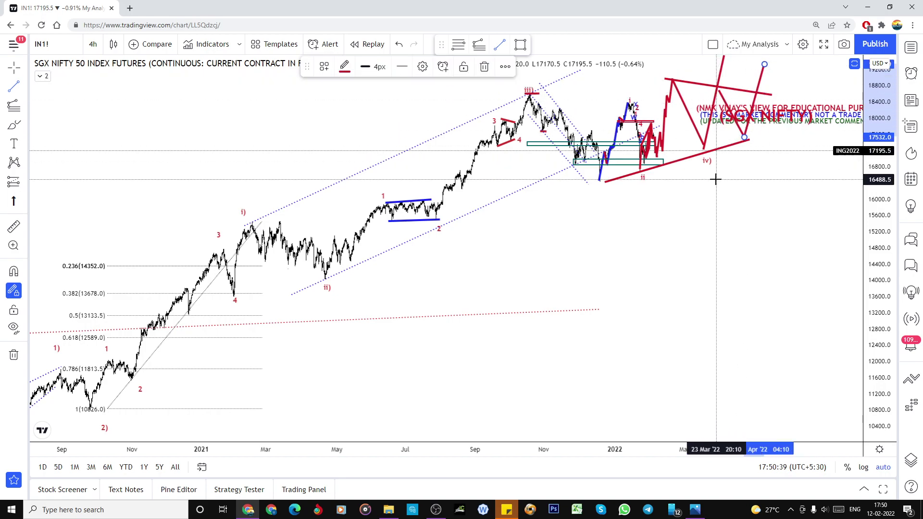
{"action": "left_click_drag", "start_coordinate": [709, 165], "coordinate": [740, 153]}
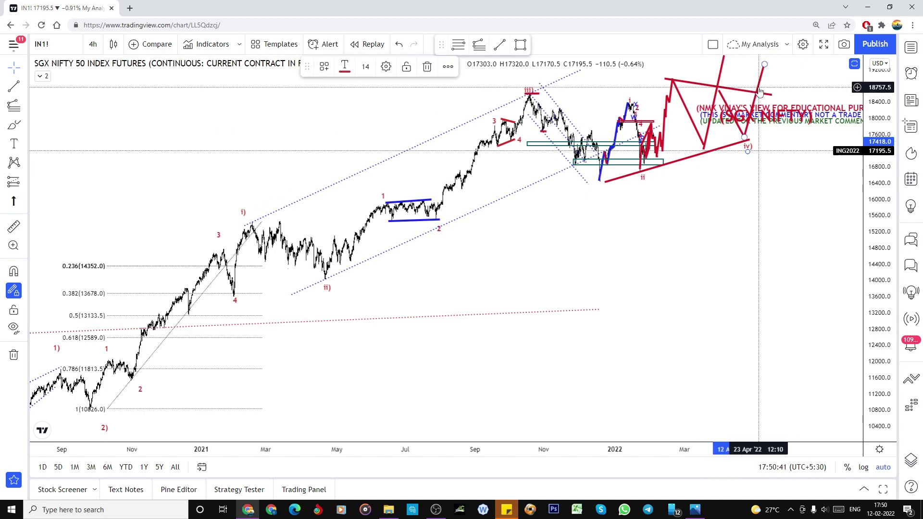
Step: Raise the wave i label above the January 2022 high to about 18698
{"action": "left_click", "coordinate": [688, 159]}
{"action": "scroll", "coordinate": [685, 157], "scroll_direction": "up", "scroll_amount": 2}
{"action": "scroll", "coordinate": [682, 156], "scroll_direction": "down", "scroll_amount": 2}
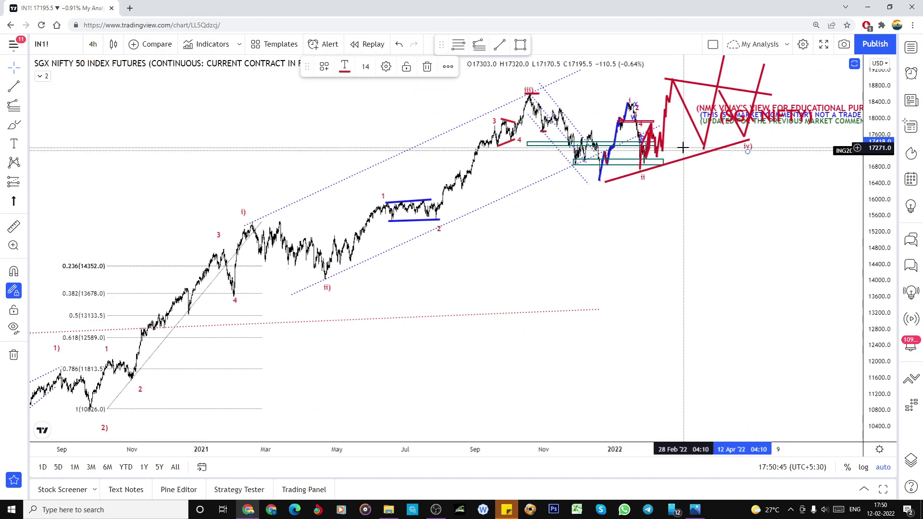
{"action": "left_click", "coordinate": [708, 127]}
{"action": "scroll", "coordinate": [655, 152], "scroll_direction": "up", "scroll_amount": 3}
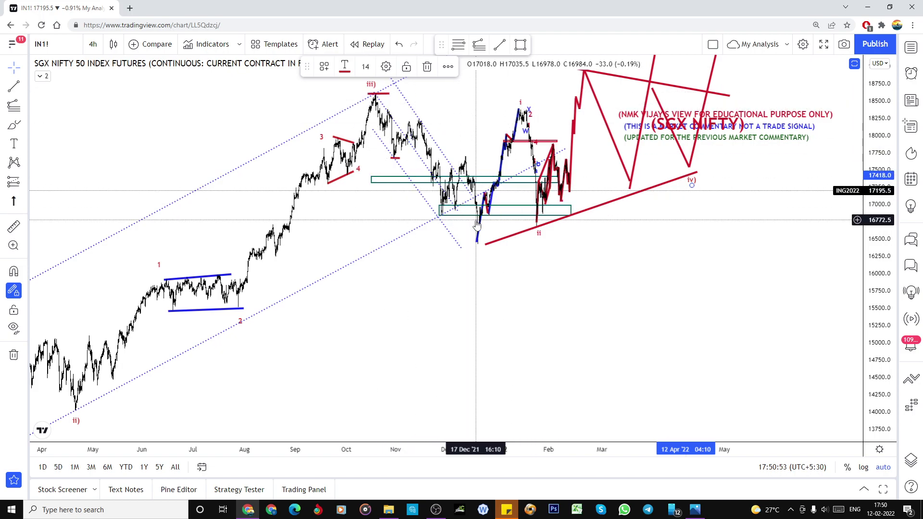
{"action": "scroll", "coordinate": [476, 225], "scroll_direction": "down", "scroll_amount": 3}
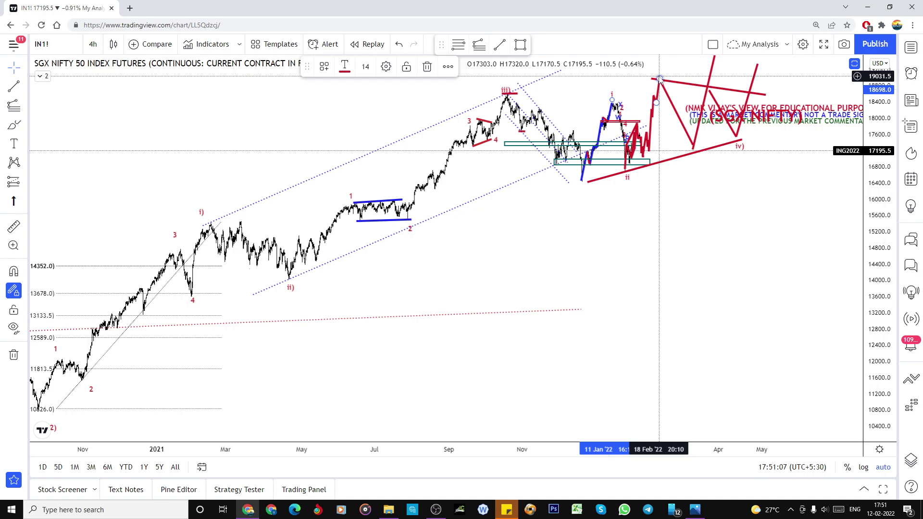
Step: Draw a rising line from the January high past the projected peak and another steep line up from about 16762.5 near wave ii
{"action": "left_click", "coordinate": [14, 85]}
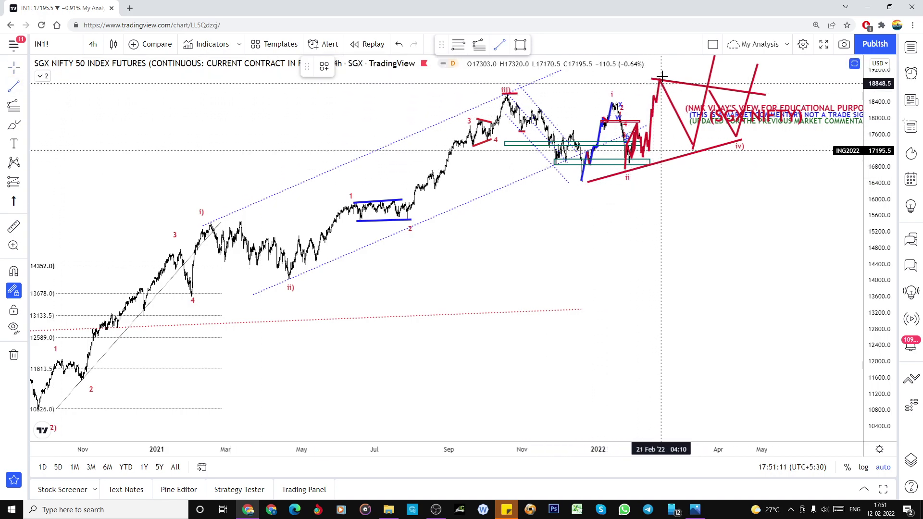
{"action": "left_click", "coordinate": [617, 102]}
{"action": "left_click", "coordinate": [682, 59]}
{"action": "left_click", "coordinate": [635, 168]}
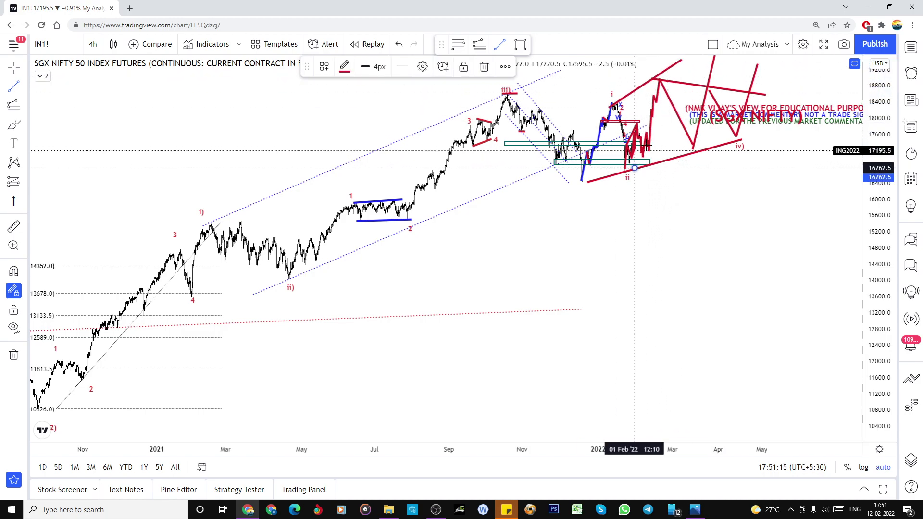
{"action": "left_click", "coordinate": [689, 63]}
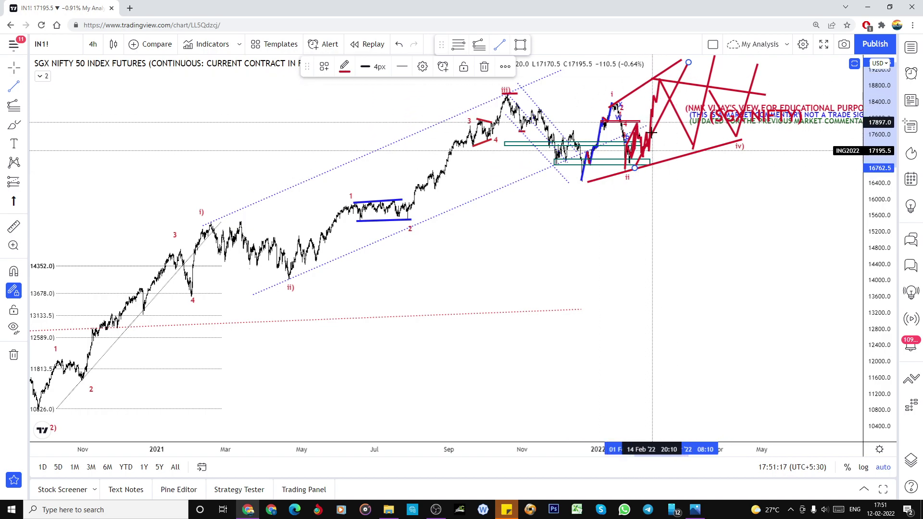
Step: Delete the Fibonacci retracement spanning the October 2020 low at 10826 to the February 2021 high at 15441
{"action": "scroll", "coordinate": [750, 161], "scroll_direction": "down", "scroll_amount": 1}
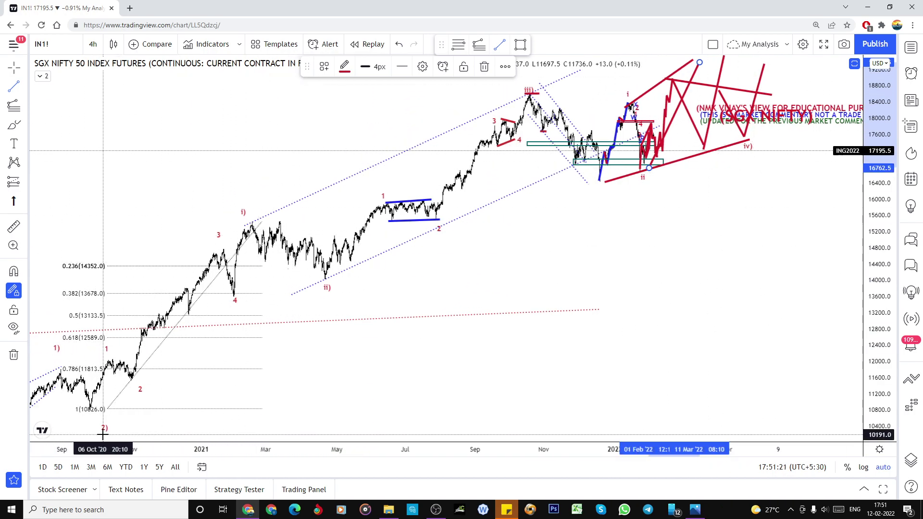
{"action": "left_click", "coordinate": [161, 351]}
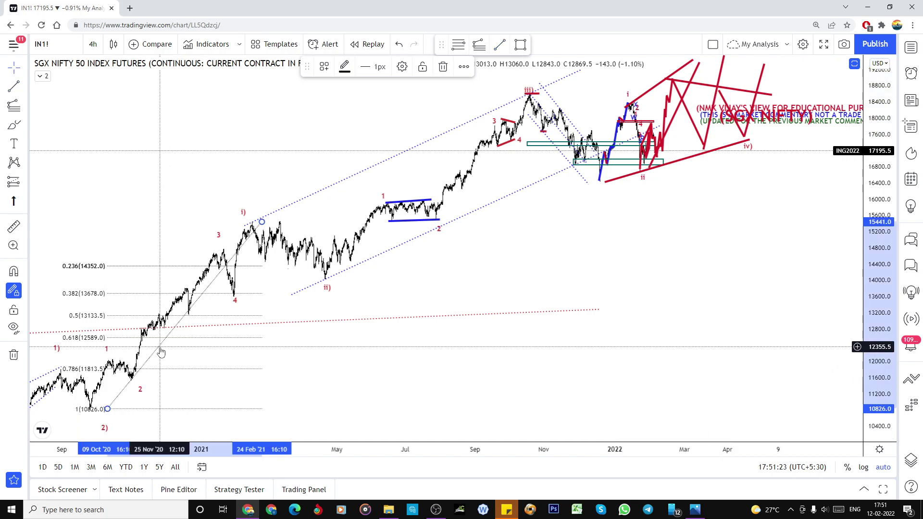
{"action": "key", "text": "Delete"}
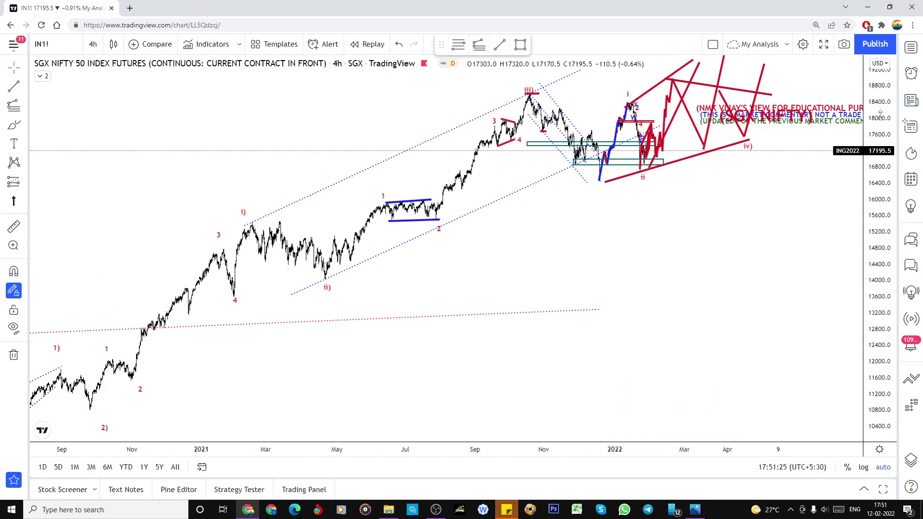
Step: Compress the price scale and position the 3) label above the projected rises at about 14 March 2022
{"action": "left_click_drag", "start_coordinate": [880, 113], "coordinate": [880, 144]}
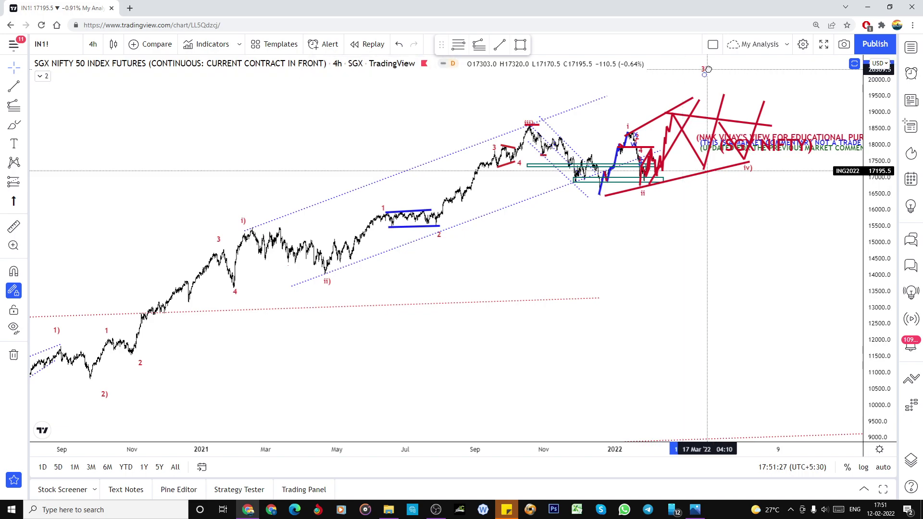
{"action": "left_click_drag", "start_coordinate": [708, 70], "coordinate": [718, 73]}
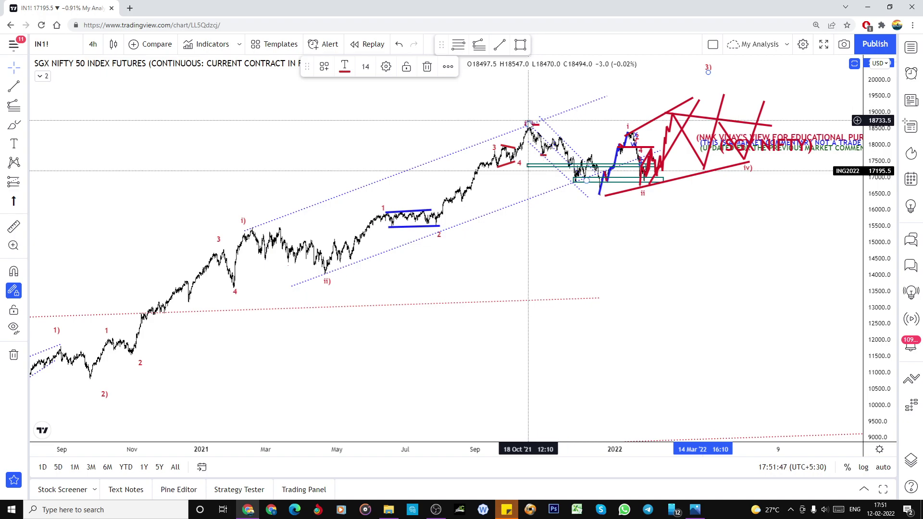
{"action": "left_click", "coordinate": [525, 127]}
{"action": "left_click", "coordinate": [654, 182]}
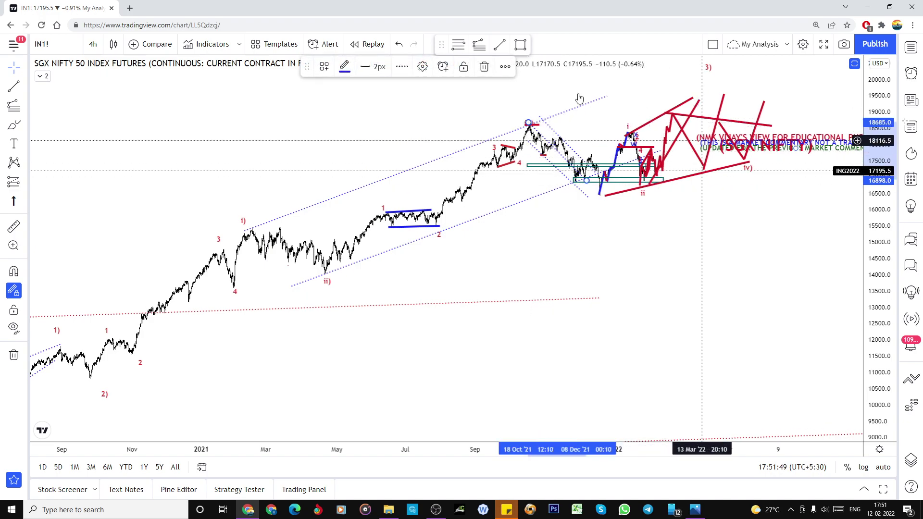
Step: Restore automatic price scaling and switch the chart to the 1-hour interval around the February 2022 waves
{"action": "scroll", "coordinate": [658, 186], "scroll_direction": "up", "scroll_amount": 2}
{"action": "scroll", "coordinate": [590, 187], "scroll_direction": "up", "scroll_amount": 2}
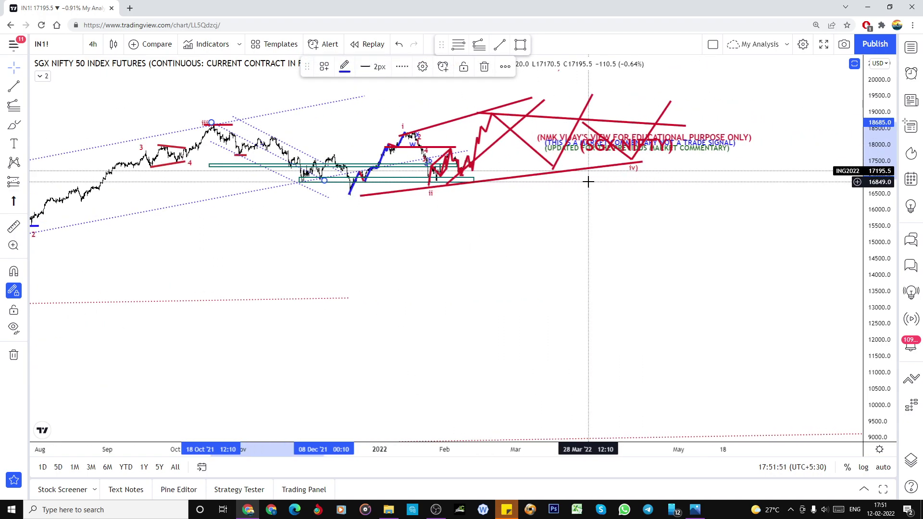
{"action": "left_click", "coordinate": [876, 468]}
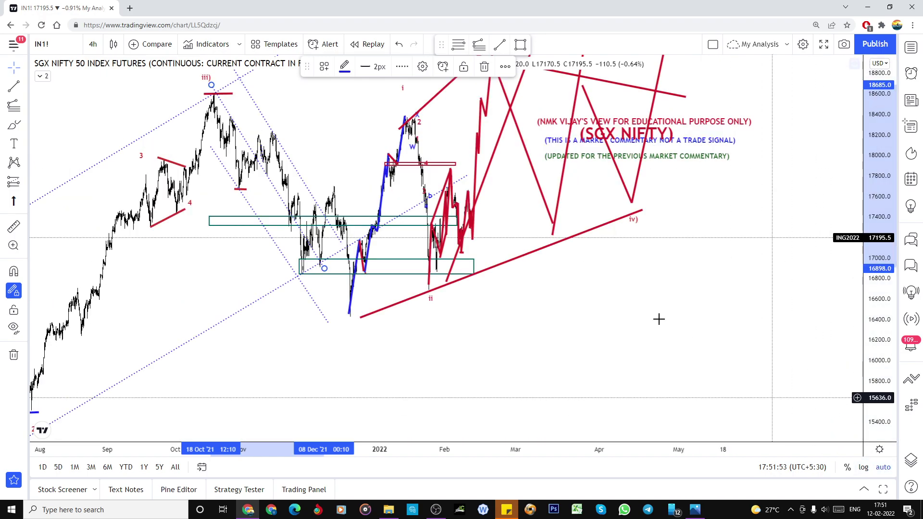
{"action": "scroll", "coordinate": [664, 270], "scroll_direction": "down", "scroll_amount": 3}
{"action": "scroll", "coordinate": [691, 204], "scroll_direction": "up", "scroll_amount": 3}
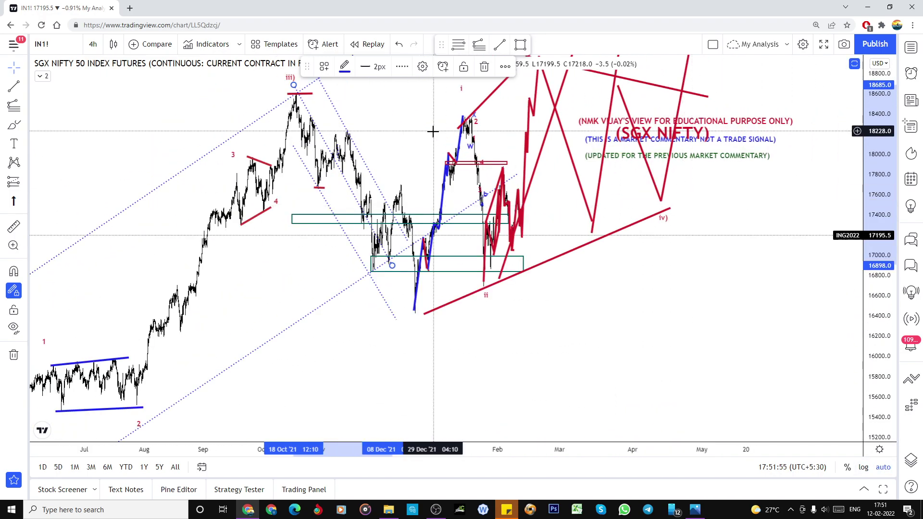
{"action": "left_click", "coordinate": [93, 44]}
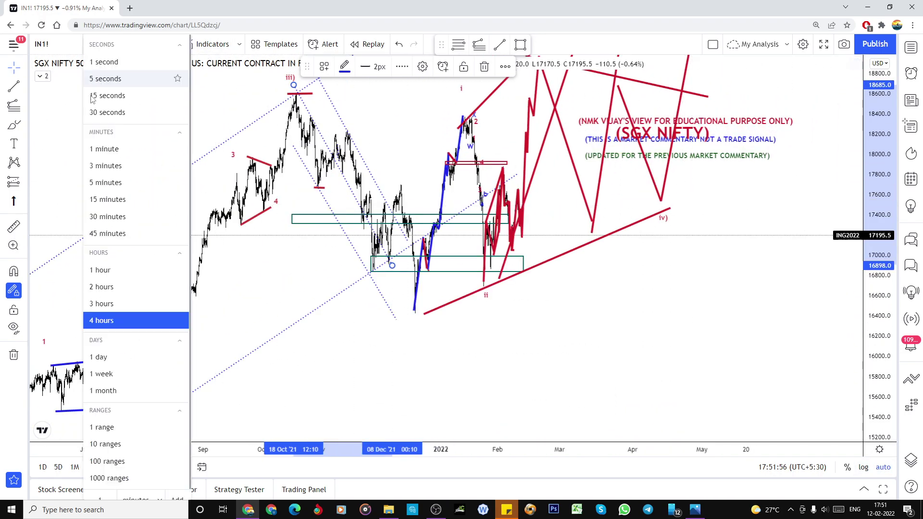
{"action": "left_click", "coordinate": [101, 270]}
{"action": "scroll", "coordinate": [534, 297], "scroll_direction": "up", "scroll_amount": 3}
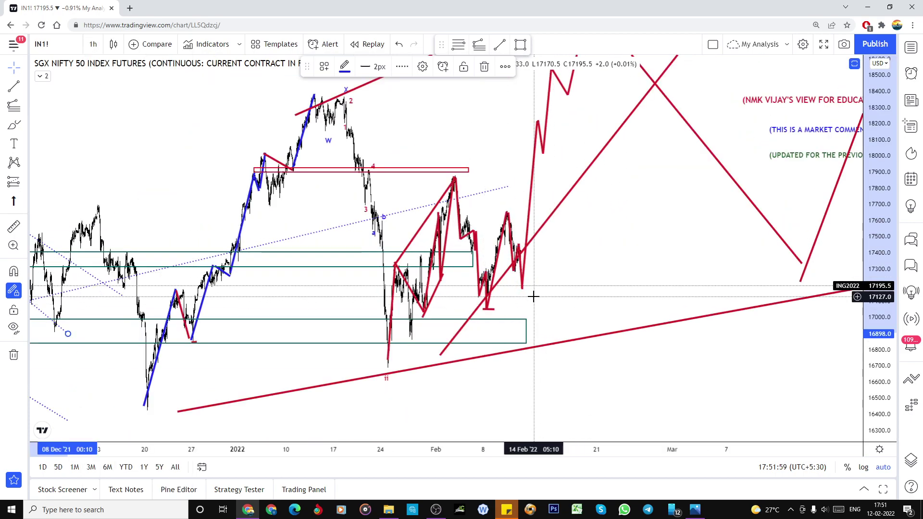
Step: Extend the latest February decline line, starting at about 17453.5, down to about 17025.5
{"action": "left_click", "coordinate": [480, 309]}
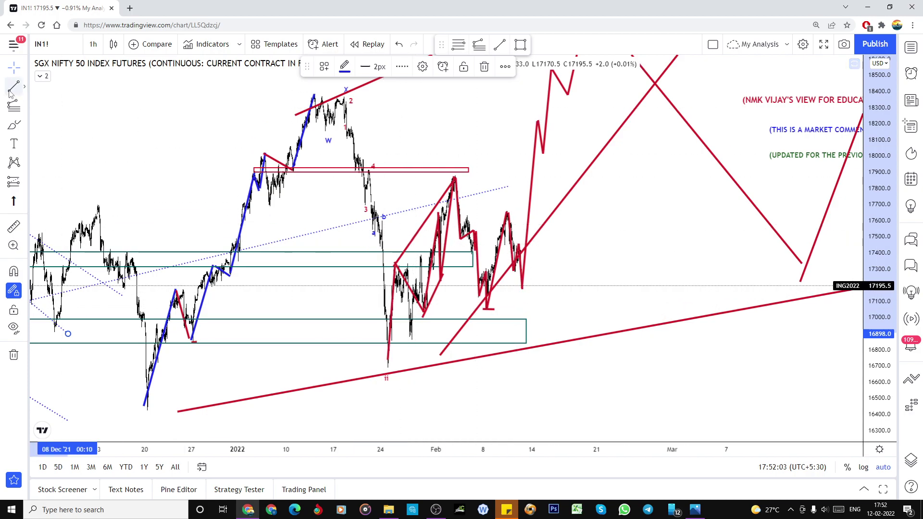
{"action": "key", "text": "alt+t"}
{"action": "left_click", "coordinate": [526, 285]}
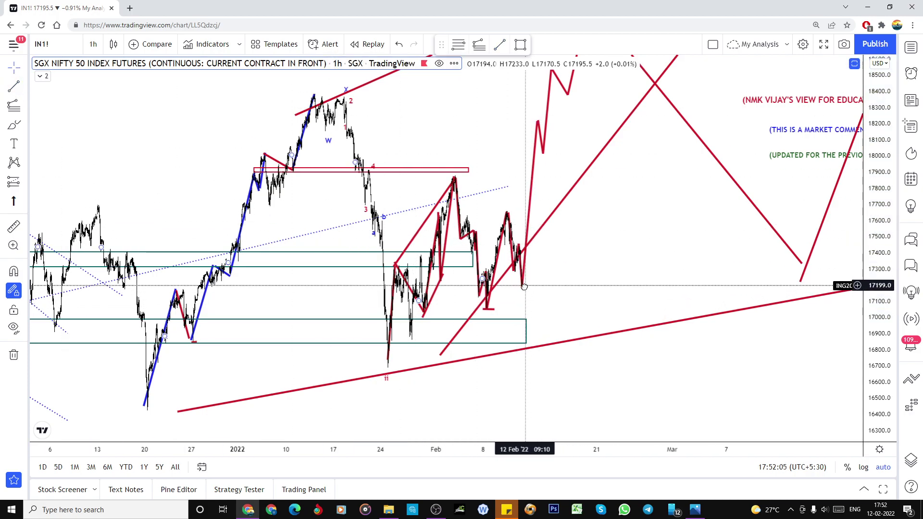
{"action": "left_click", "coordinate": [527, 304]}
{"action": "left_click", "coordinate": [519, 244]}
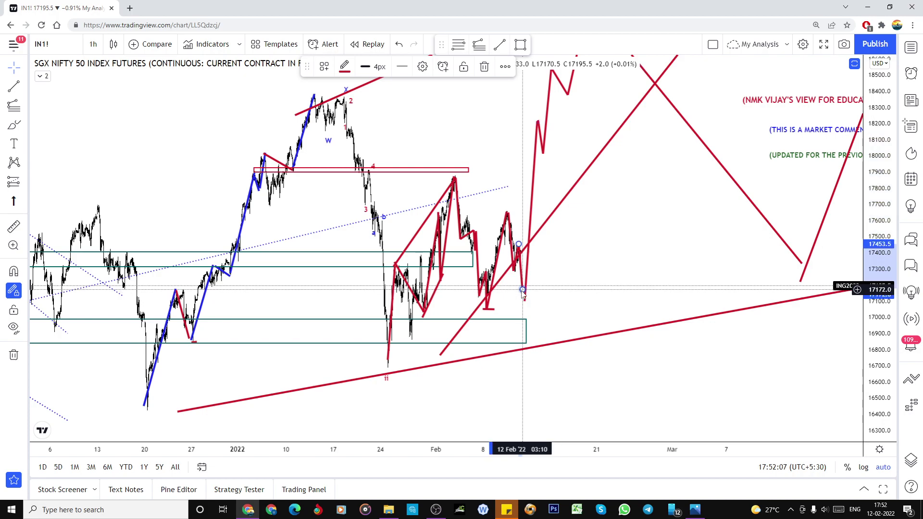
{"action": "left_click", "coordinate": [528, 314]}
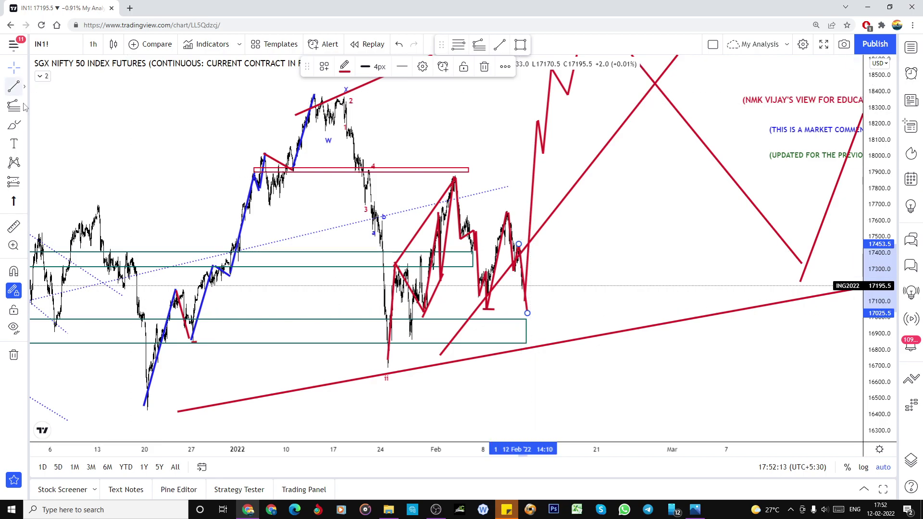
Step: Draw a projected bounce from about 17012.5 to 17444.5, followed by a decline from about 17464.5 to 16901.5
{"action": "left_click", "coordinate": [13, 88]}
{"action": "left_click", "coordinate": [532, 316]}
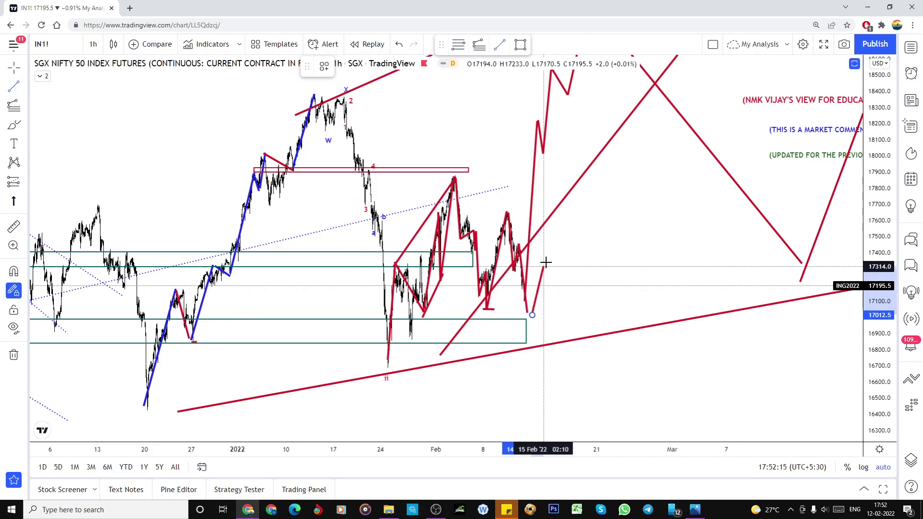
{"action": "left_click", "coordinate": [553, 244]}
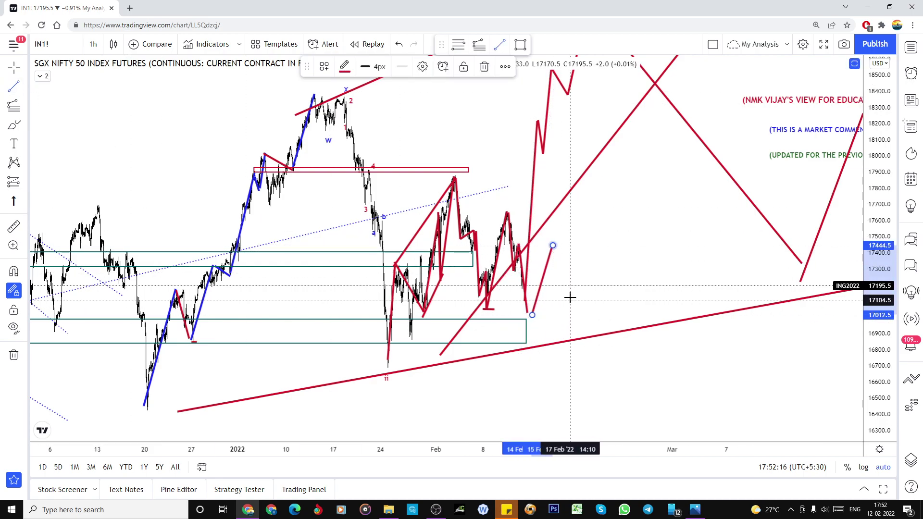
{"action": "left_click", "coordinate": [554, 243]}
{"action": "left_click", "coordinate": [572, 333]}
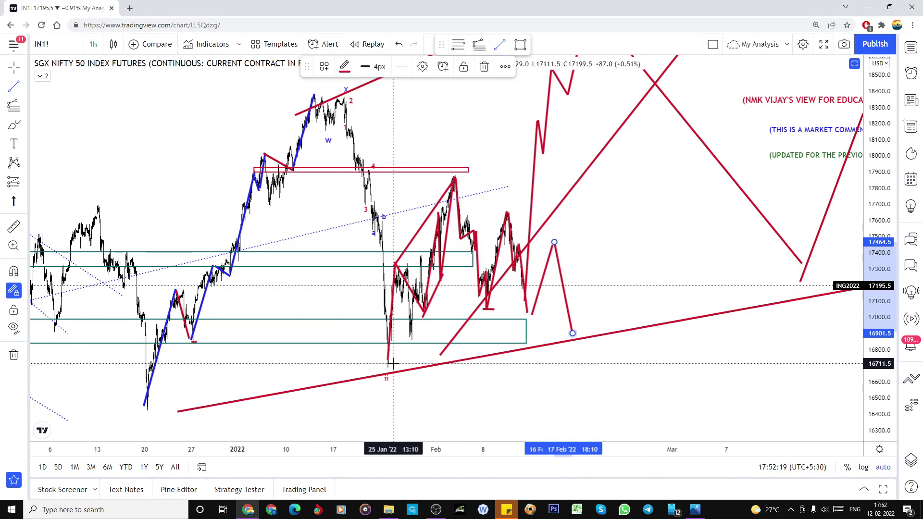
{"action": "scroll", "coordinate": [387, 368], "scroll_direction": "down", "scroll_amount": 5}
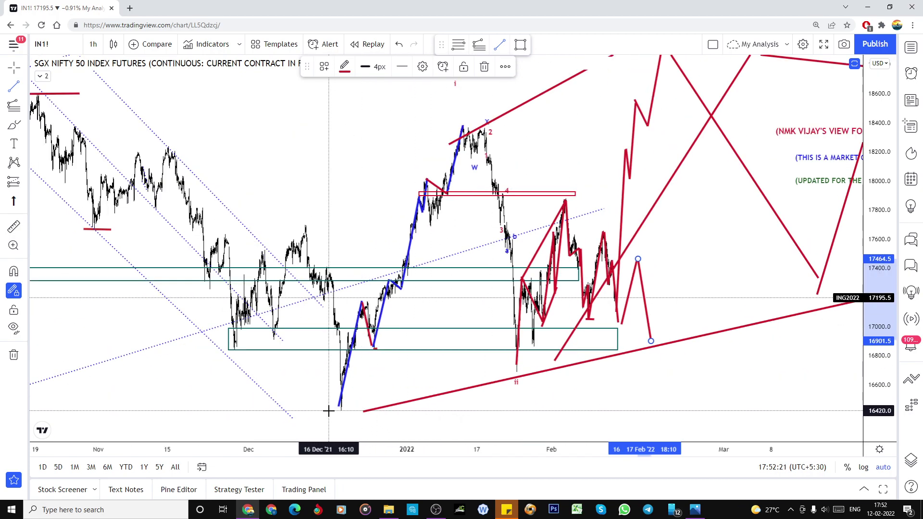
Step: Draw near-horizontal support lines beneath the December 2021 low, from about 16420 to 16449, and the January 2022 low, at about 16685
{"action": "left_click", "coordinate": [328, 411]}
{"action": "left_click", "coordinate": [582, 407]}
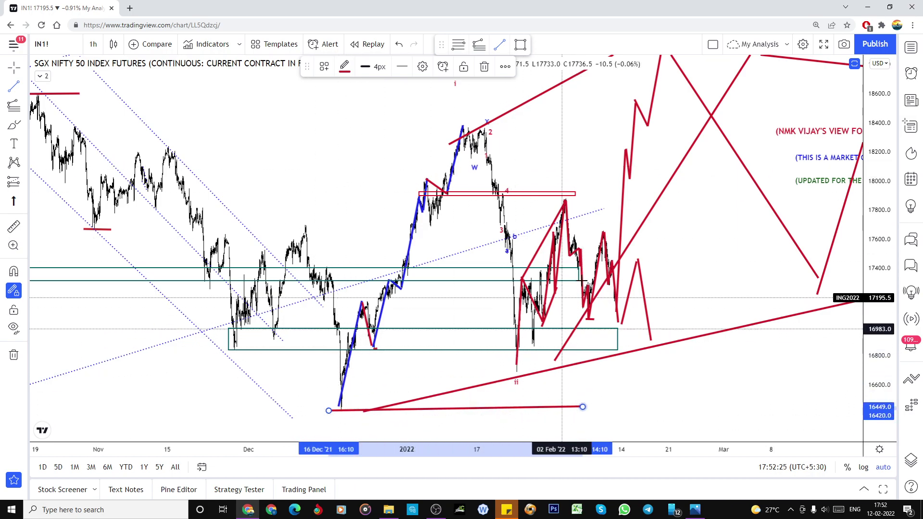
{"action": "scroll", "coordinate": [609, 262], "scroll_direction": "down", "scroll_amount": 2}
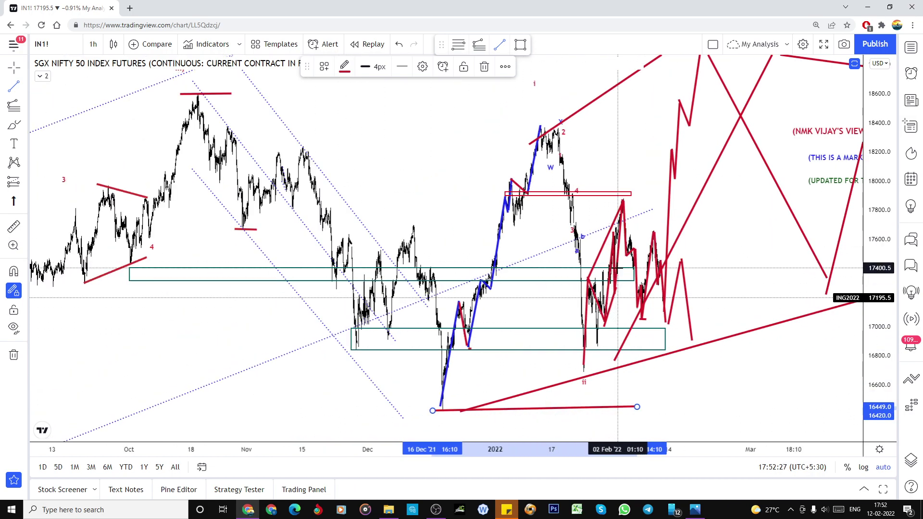
{"action": "scroll", "coordinate": [745, 158], "scroll_direction": "up", "scroll_amount": 2}
{"action": "scroll", "coordinate": [742, 149], "scroll_direction": "down", "scroll_amount": 2}
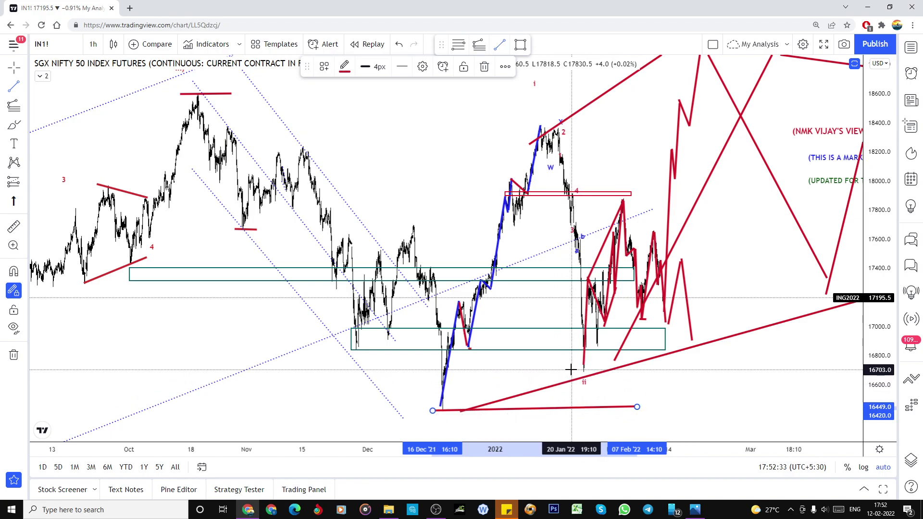
{"action": "left_click_drag", "start_coordinate": [569, 373], "coordinate": [622, 371]}
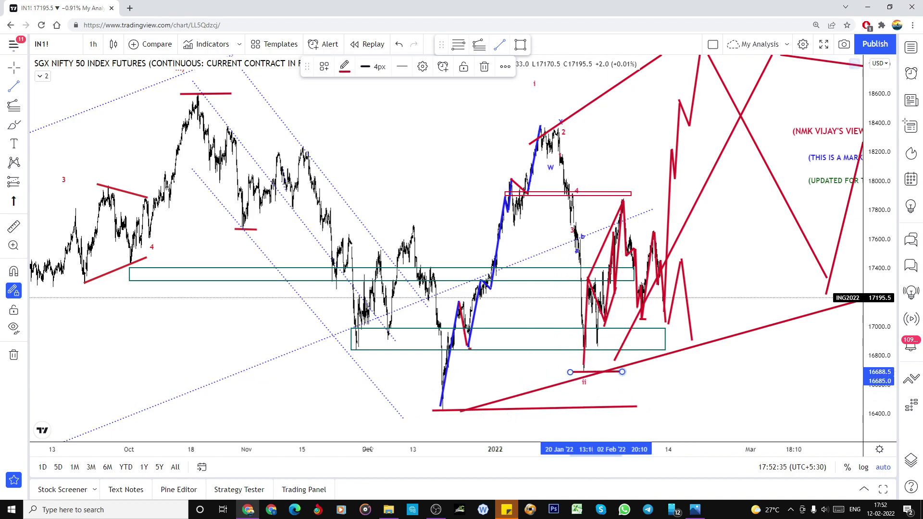
{"action": "scroll", "coordinate": [423, 406], "scroll_direction": "up", "scroll_amount": 2}
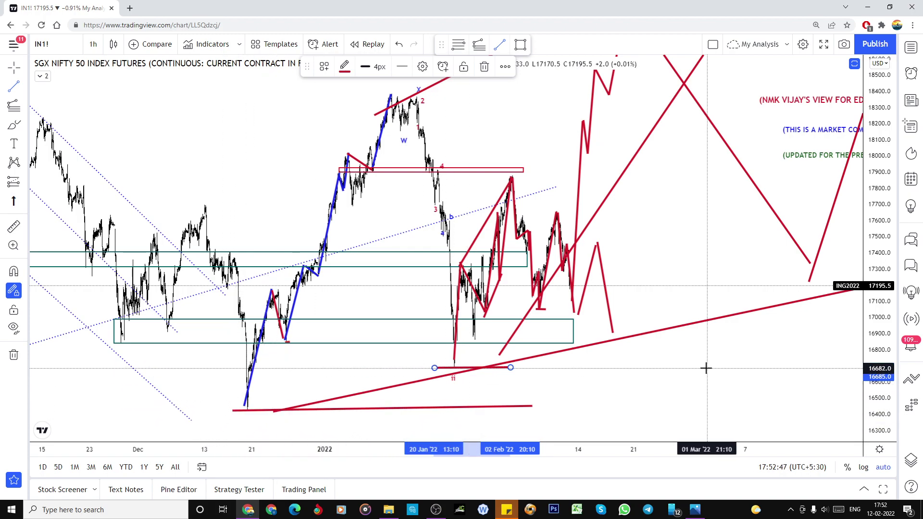
{"action": "scroll", "coordinate": [705, 365], "scroll_direction": "down", "scroll_amount": 3}
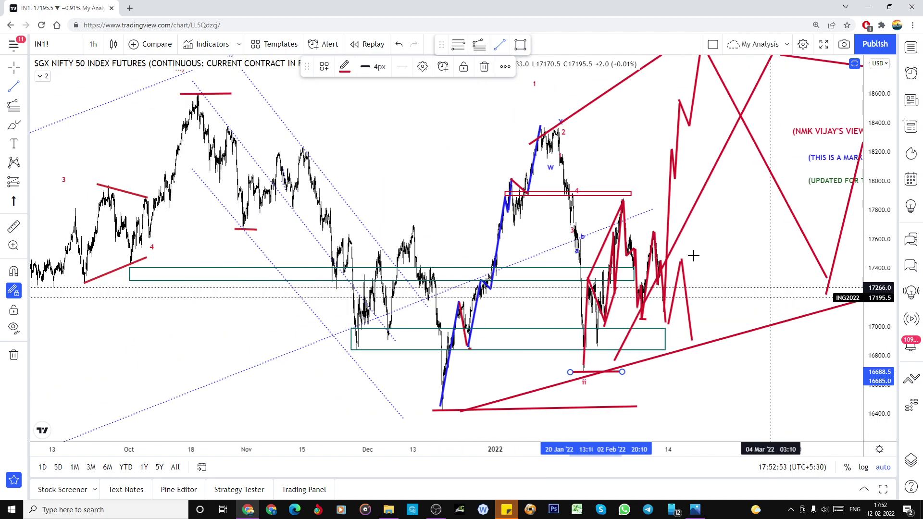
Step: Open the US30USD chart from the watchlist on the 4-hour interval and position the iii) label above the January 2022 peak at about 37391.9
{"action": "left_click", "coordinate": [912, 47]}
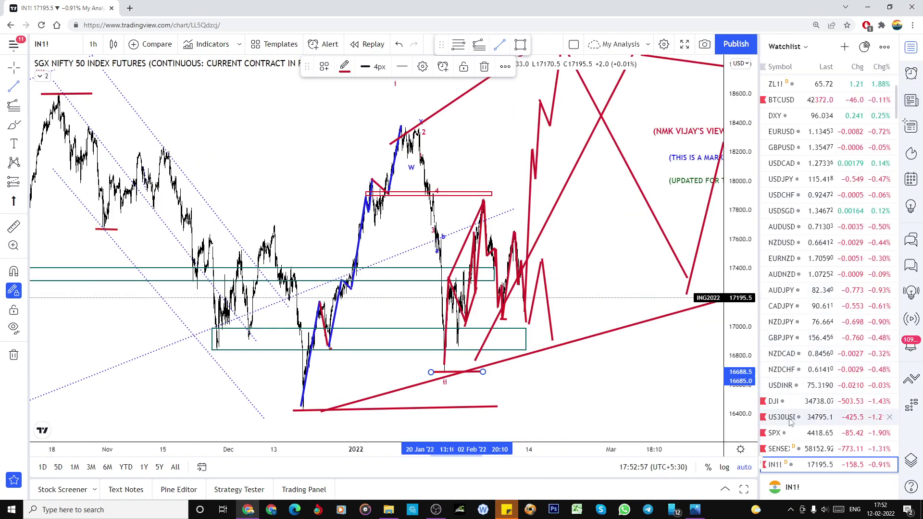
{"action": "left_click", "coordinate": [784, 418]}
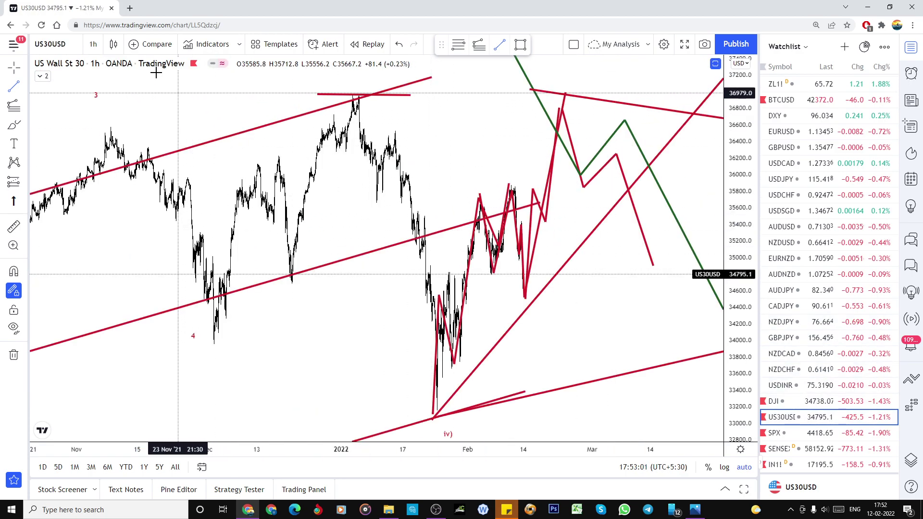
{"action": "left_click", "coordinate": [93, 44]}
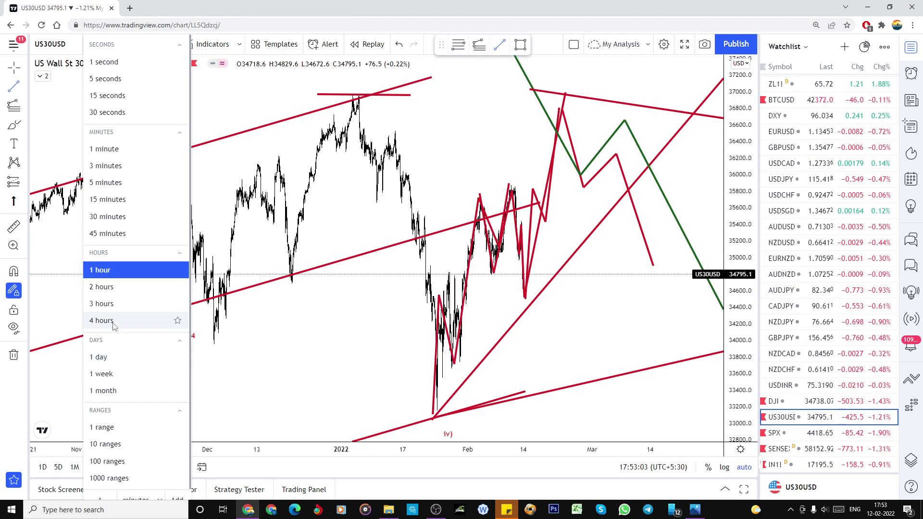
{"action": "left_click", "coordinate": [102, 321]}
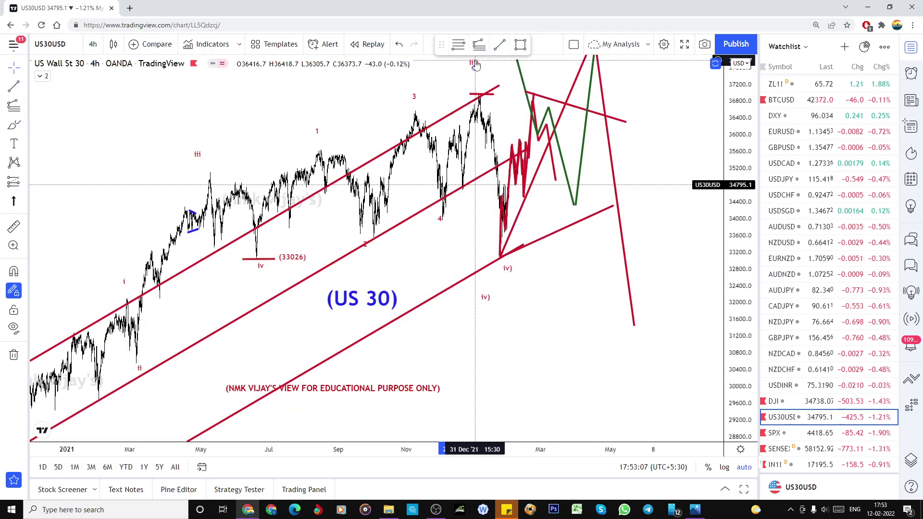
{"action": "left_click", "coordinate": [475, 81]}
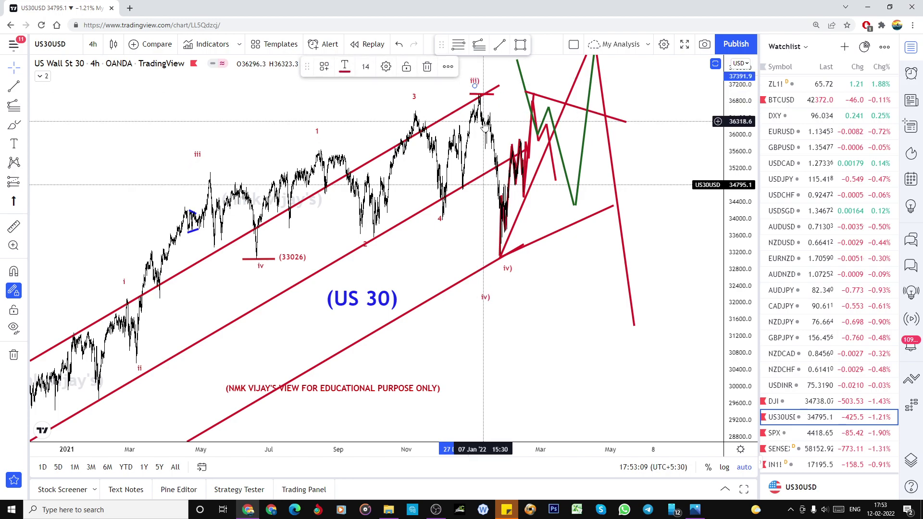
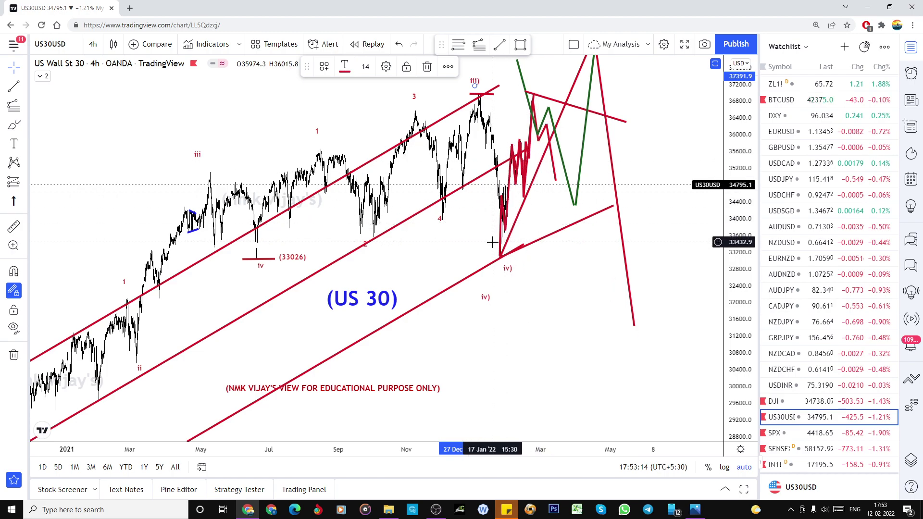
{"action": "scroll", "coordinate": [538, 144], "scroll_direction": "up", "scroll_amount": 3}
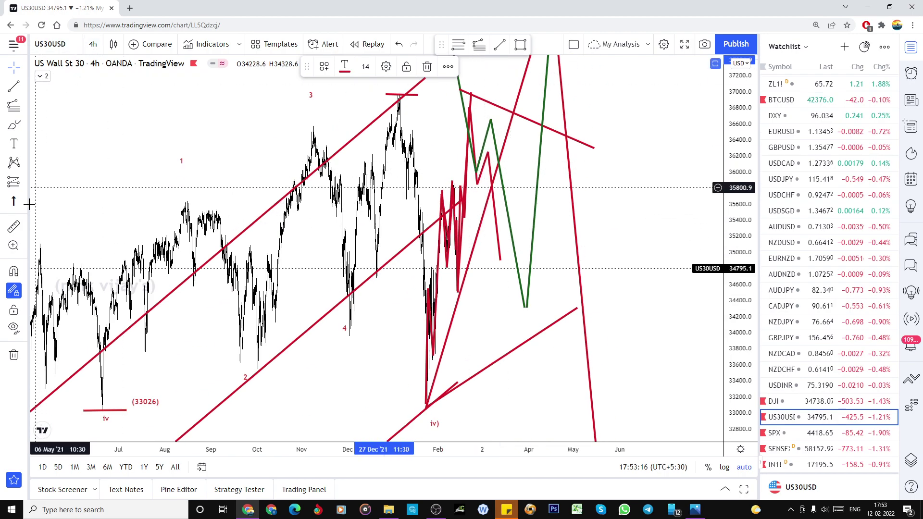
Step: Hide all drawings and examine the bare US30USD price waves from early 2021 through February 2022
{"action": "left_click", "coordinate": [13, 326]}
{"action": "scroll", "coordinate": [383, 298], "scroll_direction": "up", "scroll_amount": 3}
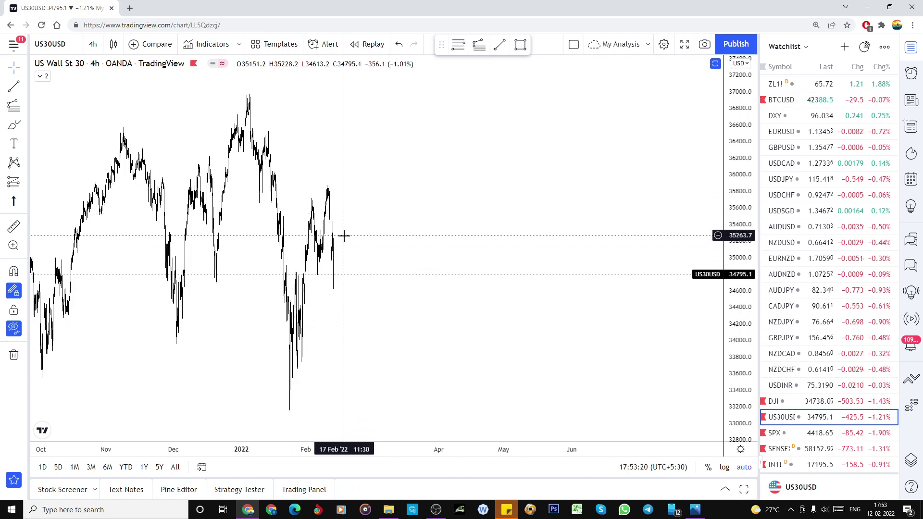
{"action": "scroll", "coordinate": [345, 277], "scroll_direction": "down", "scroll_amount": 2}
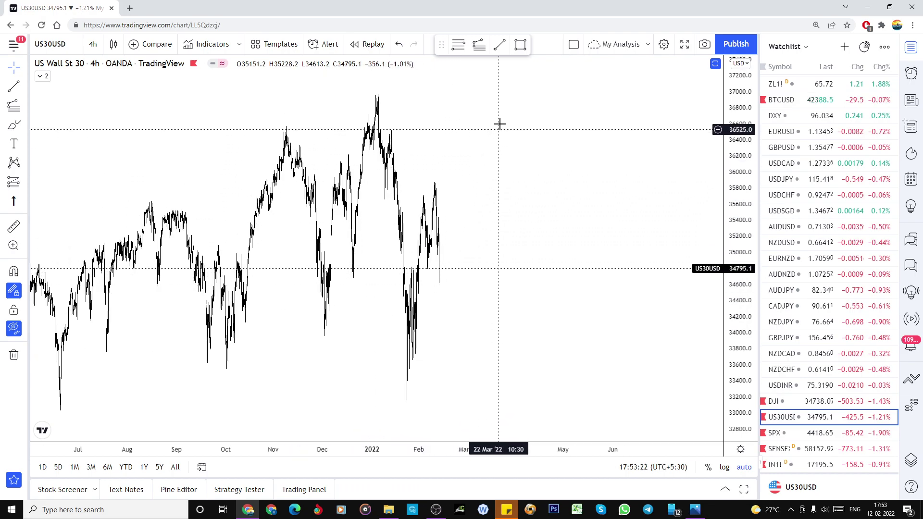
{"action": "scroll", "coordinate": [501, 107], "scroll_direction": "down", "scroll_amount": 3}
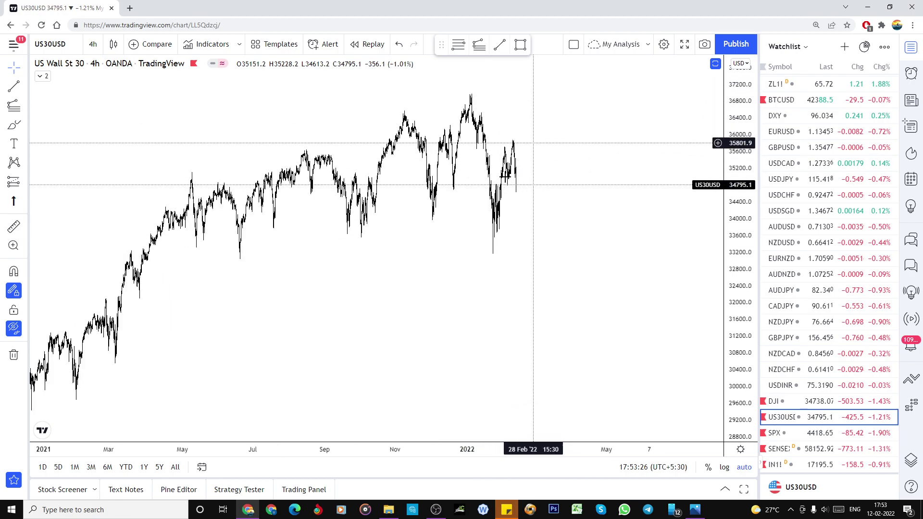
{"action": "scroll", "coordinate": [491, 195], "scroll_direction": "down", "scroll_amount": 1}
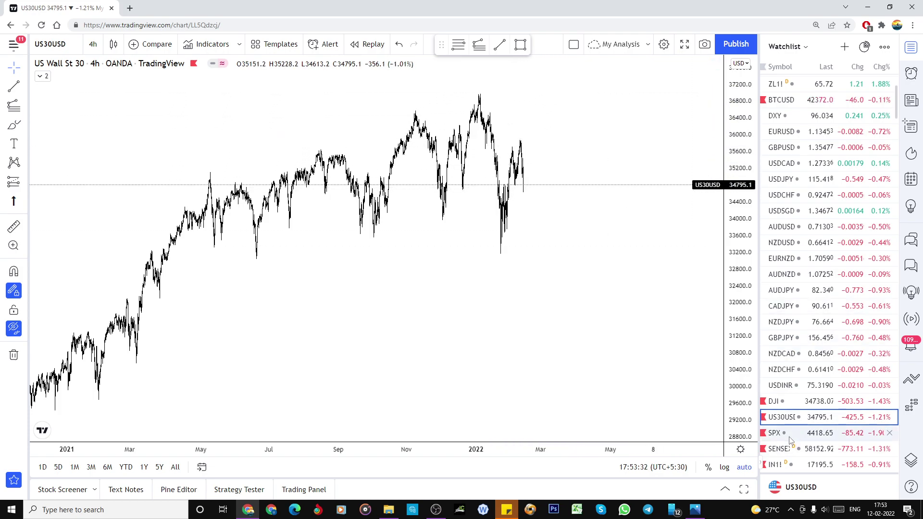
Step: Compare the latest price waves on the SGX Nifty futures, S&P 500 and US30USD charts
{"action": "scroll", "coordinate": [802, 423], "scroll_direction": "down", "scroll_amount": 3}
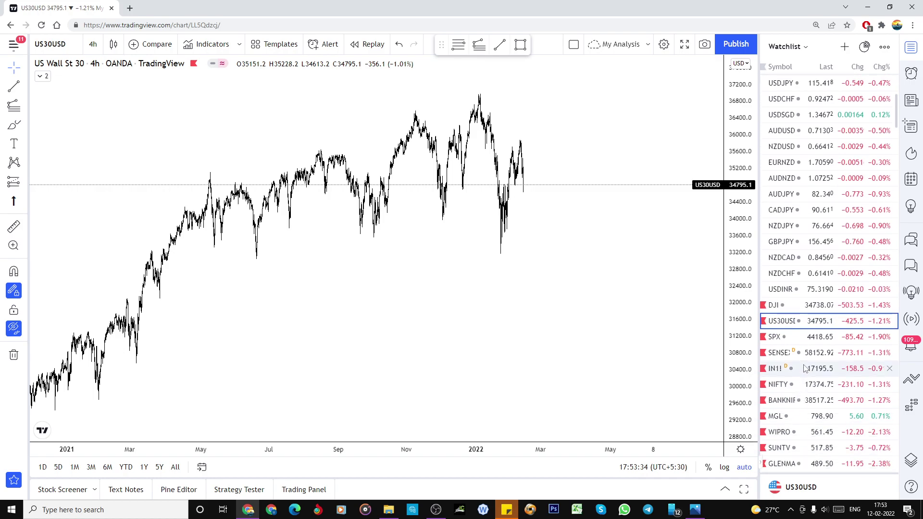
{"action": "left_click", "coordinate": [834, 375]}
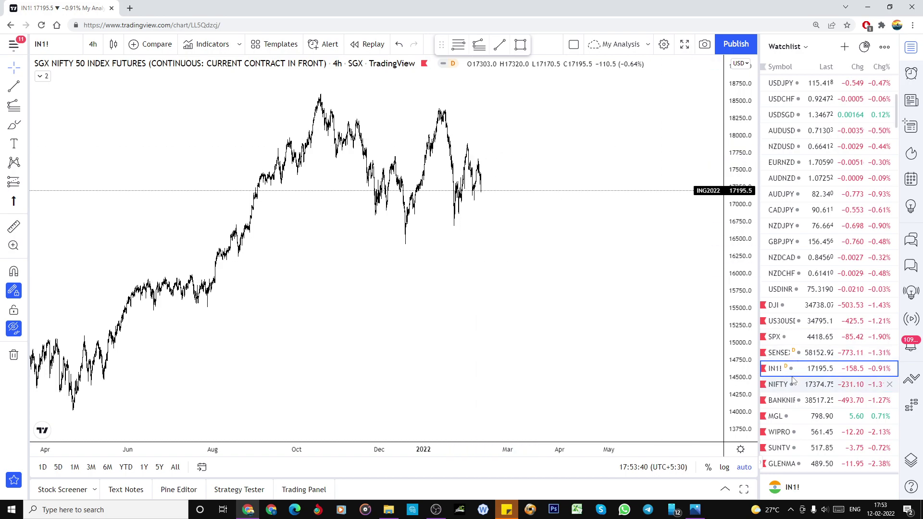
{"action": "left_click", "coordinate": [794, 338]}
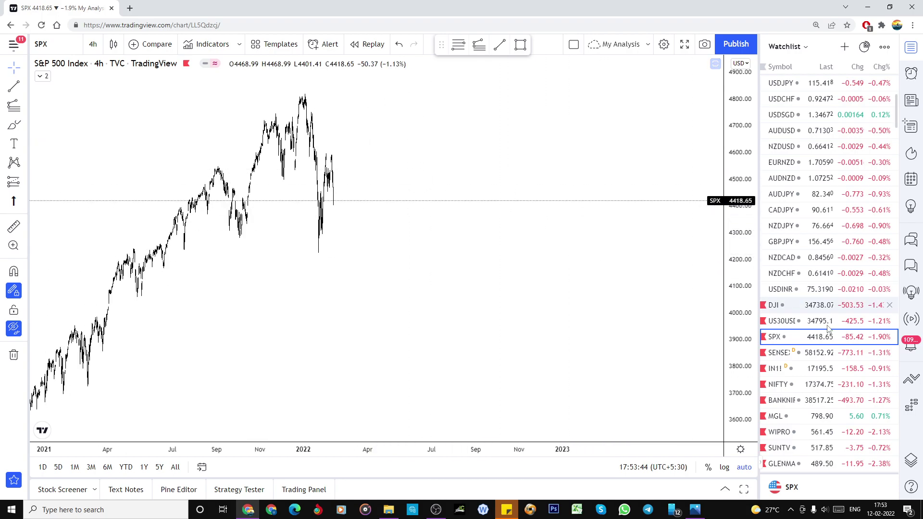
{"action": "left_click_drag", "start_coordinate": [499, 272], "coordinate": [566, 282]}
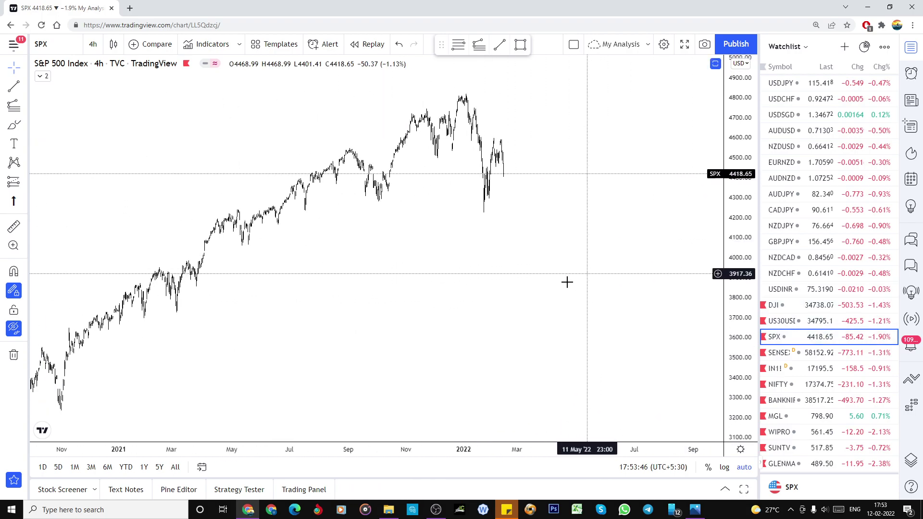
{"action": "scroll", "coordinate": [566, 283], "scroll_direction": "up", "scroll_amount": 5}
{"action": "left_click", "coordinate": [799, 321]}
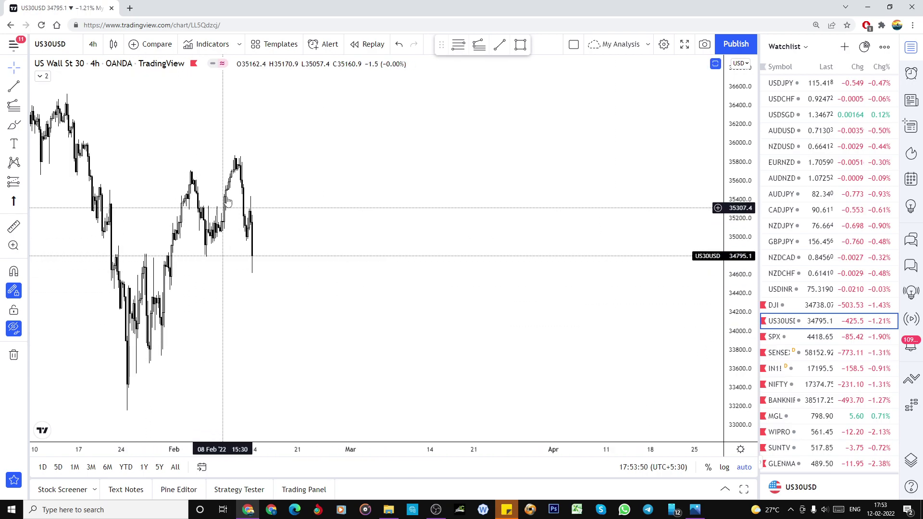
Step: Return to the S&P 500 chart and examine its decline since January 2022 against the longer rise since 2020
{"action": "left_click", "coordinate": [785, 336]}
{"action": "right_click", "coordinate": [306, 226]}
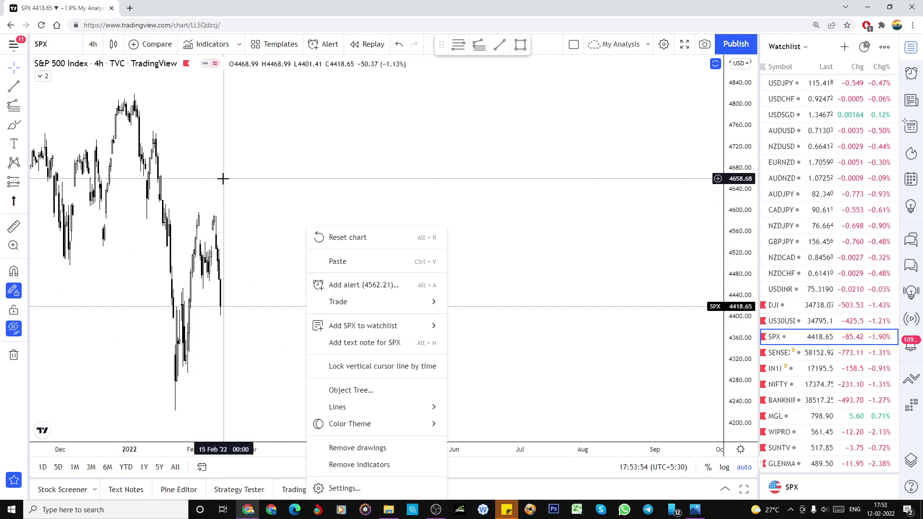
{"action": "left_click", "coordinate": [222, 178]}
{"action": "scroll", "coordinate": [488, 295], "scroll_direction": "up", "scroll_amount": 5}
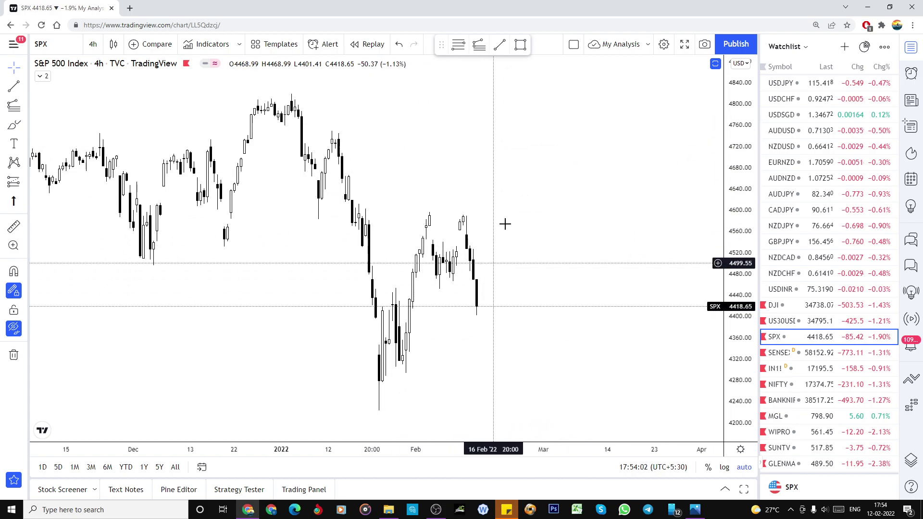
{"action": "scroll", "coordinate": [471, 254], "scroll_direction": "down", "scroll_amount": 8}
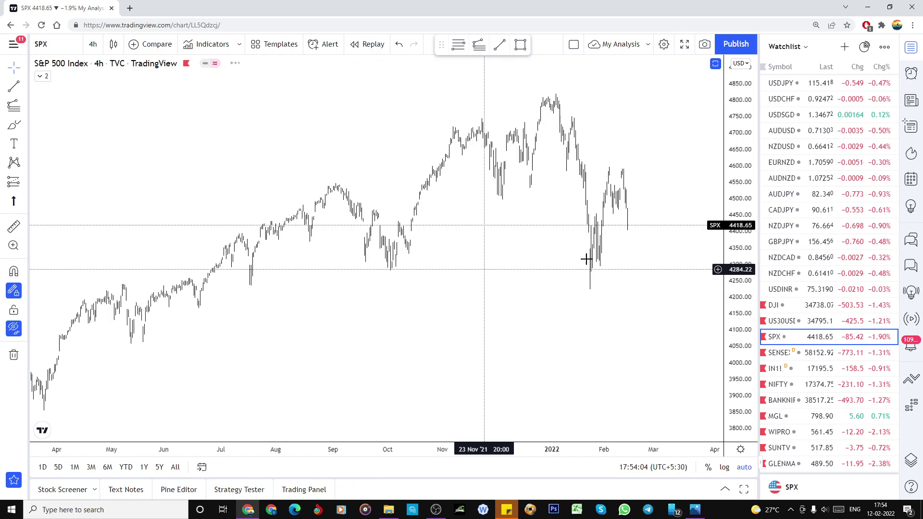
{"action": "scroll", "coordinate": [640, 228], "scroll_direction": "down", "scroll_amount": 4}
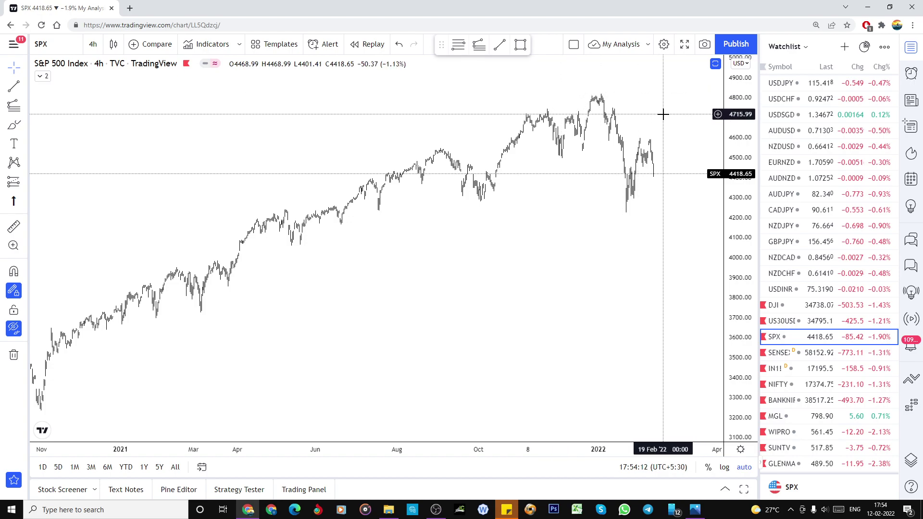
{"action": "scroll", "coordinate": [591, 280], "scroll_direction": "down", "scroll_amount": 2}
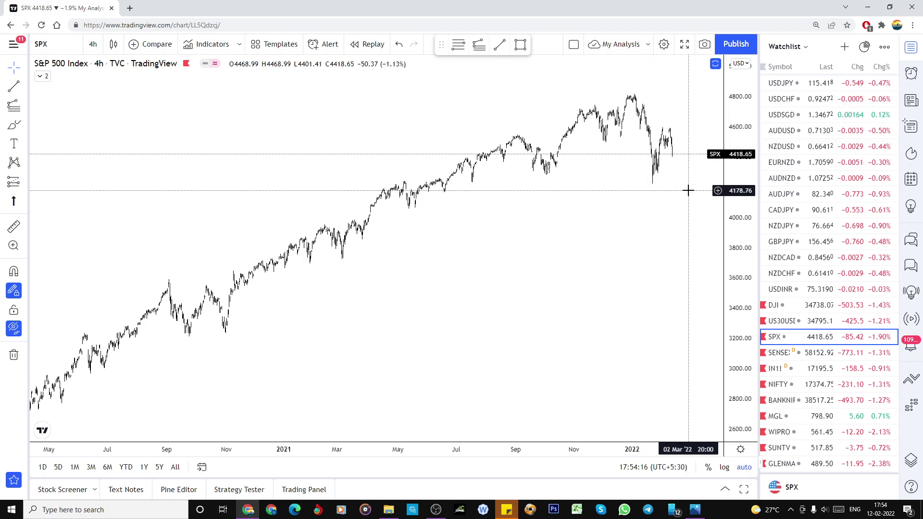
Step: Return to the SGX Nifty futures chart and trace the rise from the December 2021 low at about 16474 to about 18347.5 in January 2022
{"action": "left_click", "coordinate": [805, 371]}
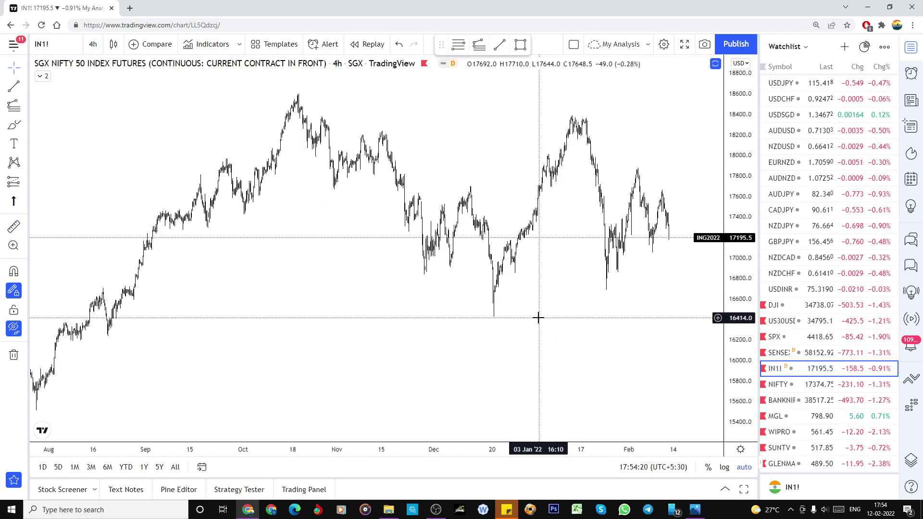
{"action": "scroll", "coordinate": [552, 318], "scroll_direction": "down", "scroll_amount": 5}
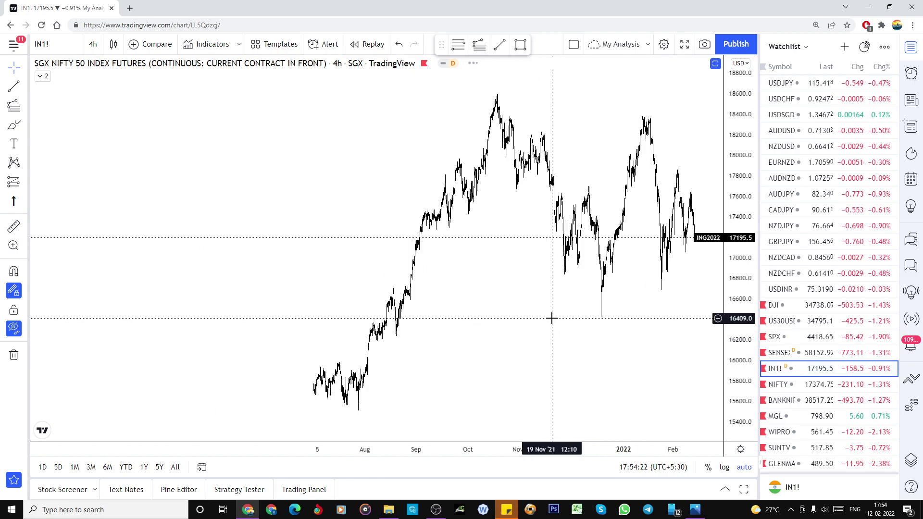
{"action": "right_click", "coordinate": [625, 289]}
{"action": "key", "text": "Escape"}
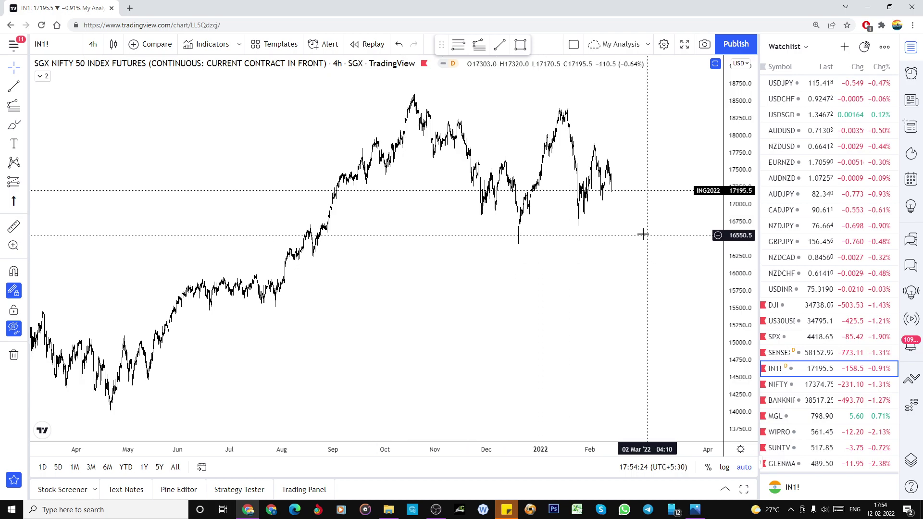
{"action": "left_click", "coordinate": [12, 91]}
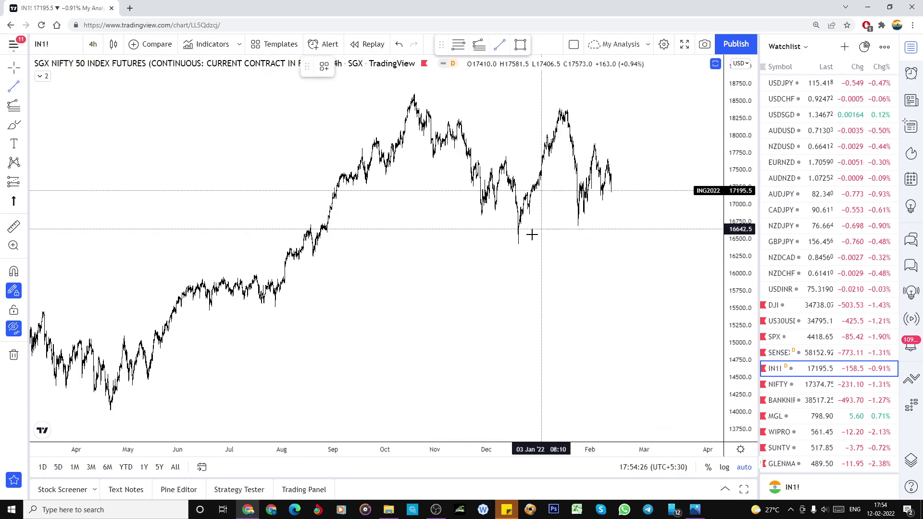
{"action": "left_click", "coordinate": [559, 114]}
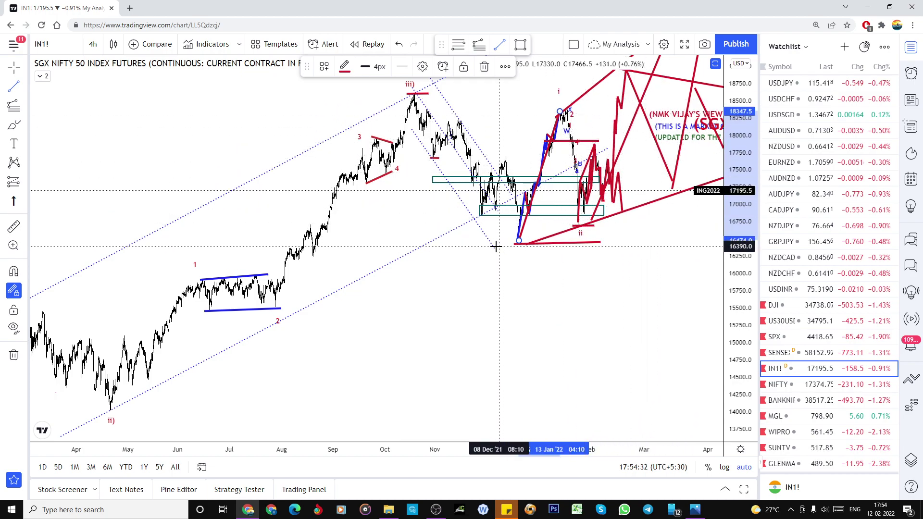
Step: Draw a projected decline from about 17323, a rebound to about 17552.5 in mid-March 2022, and a deeper second decline
{"action": "left_click", "coordinate": [620, 182]}
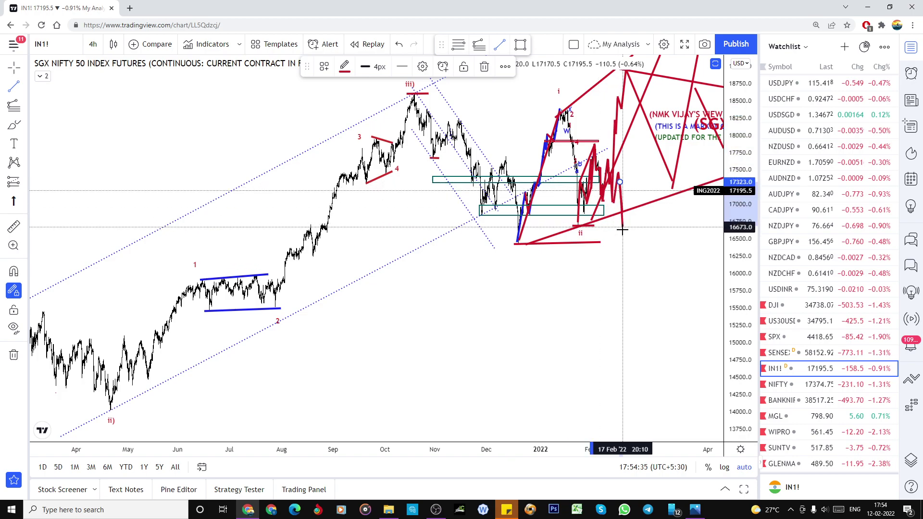
{"action": "left_click", "coordinate": [631, 285]}
{"action": "left_click", "coordinate": [671, 166]}
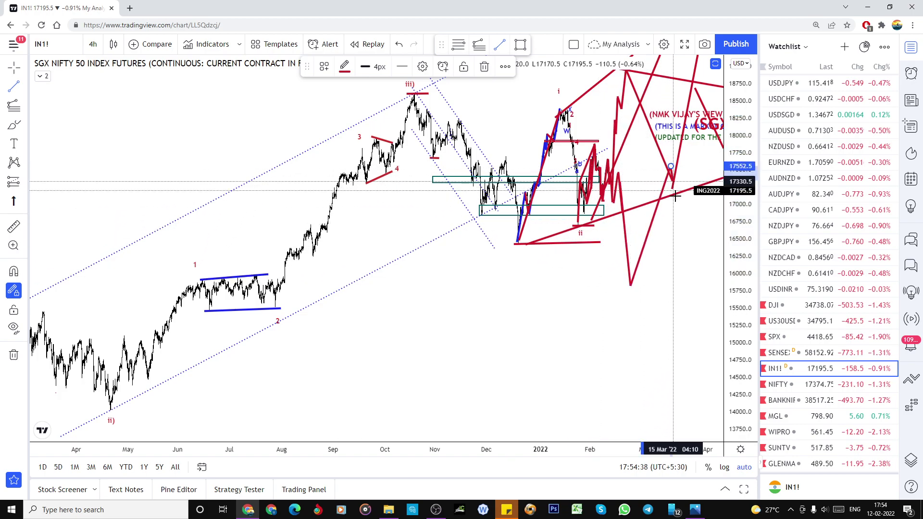
{"action": "left_click", "coordinate": [689, 352]}
Step: Draw two descending boundary lines around the projected waves, from about 18378 in January 2022 and from about 16543 in December 2021 to about 15740
{"action": "left_click", "coordinate": [683, 176]}
{"action": "left_click", "coordinate": [551, 109]}
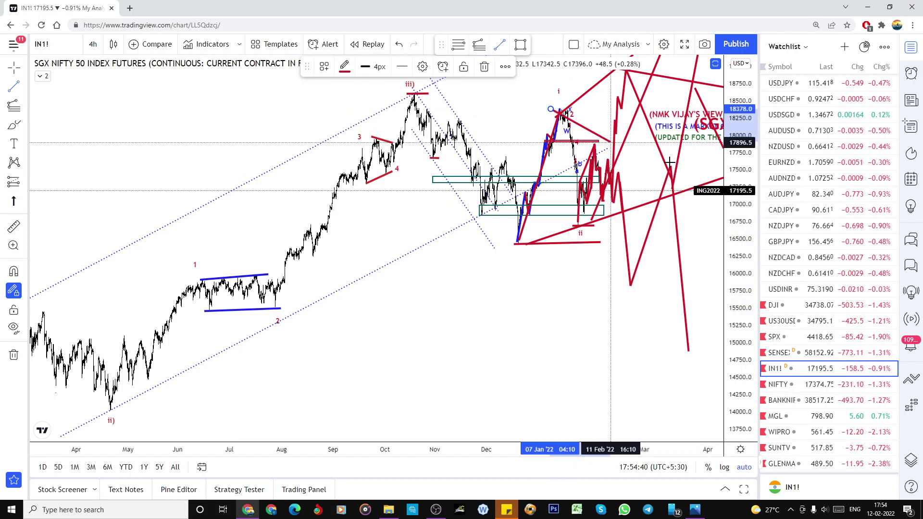
{"action": "left_click", "coordinate": [508, 235]}
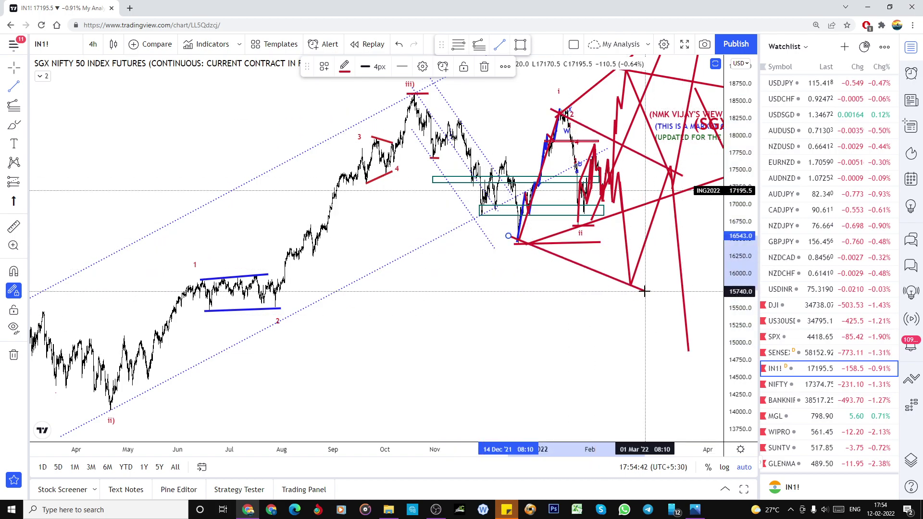
{"action": "left_click", "coordinate": [646, 290]}
Step: Switch to the daily timeframe and draw a nearly flat line from the wave i) top at about 15400 to about 15269 in July 2022
{"action": "scroll", "coordinate": [478, 294], "scroll_direction": "down", "scroll_amount": 5}
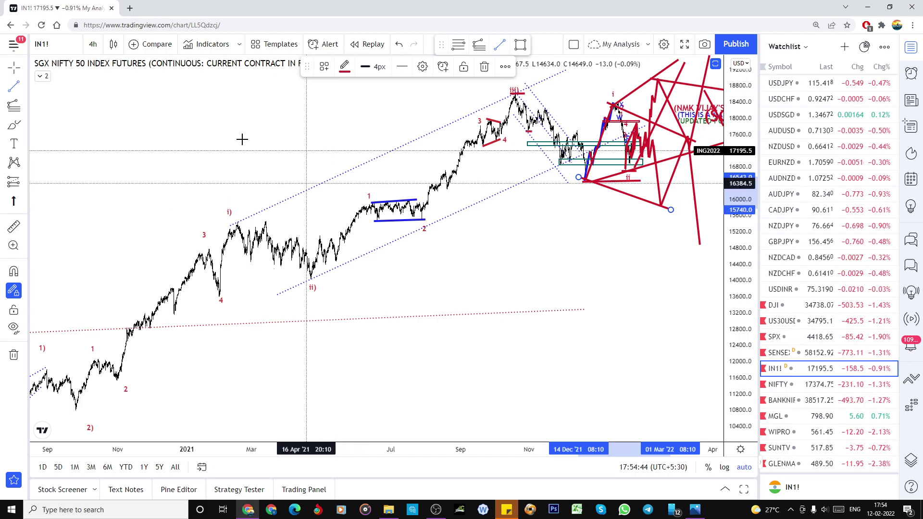
{"action": "left_click", "coordinate": [93, 45]}
{"action": "left_click", "coordinate": [100, 357]}
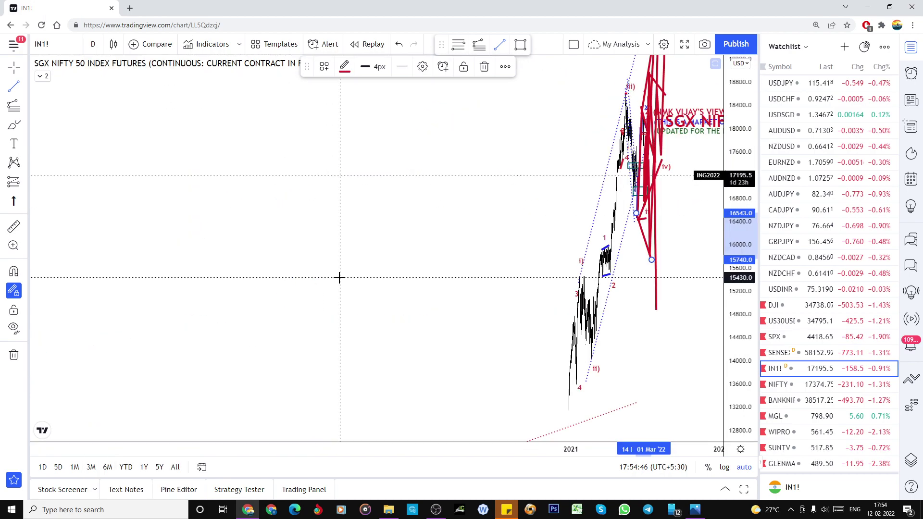
{"action": "scroll", "coordinate": [401, 302], "scroll_direction": "up", "scroll_amount": 3}
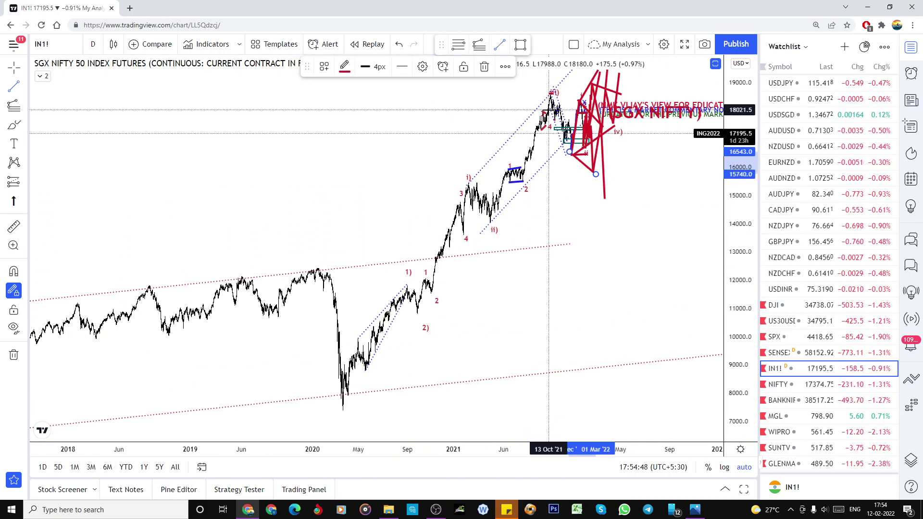
{"action": "left_click", "coordinate": [452, 184]}
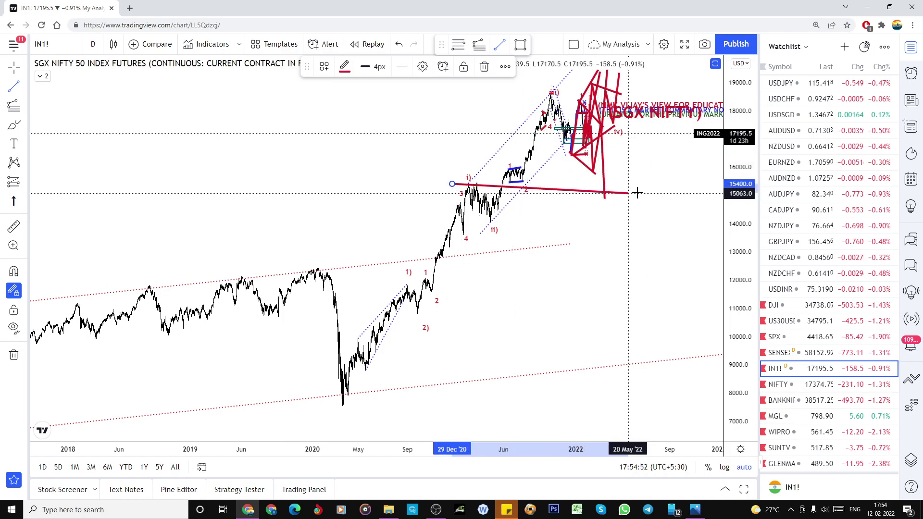
{"action": "left_click", "coordinate": [655, 188]}
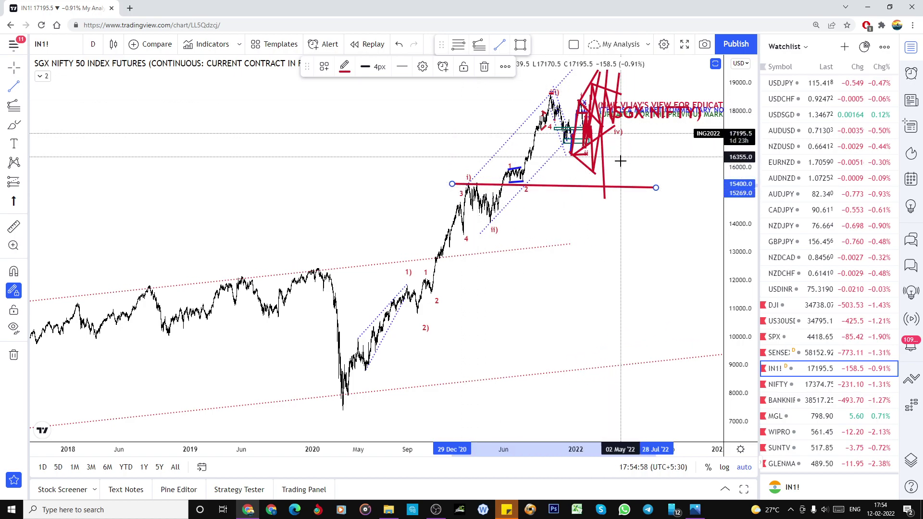
Step: Trace the rise from the March 2020 low at about 7404 through waves 1), 2), i) and ii) to the wave iii) top at about 18695.5
{"action": "left_click", "coordinate": [343, 409]}
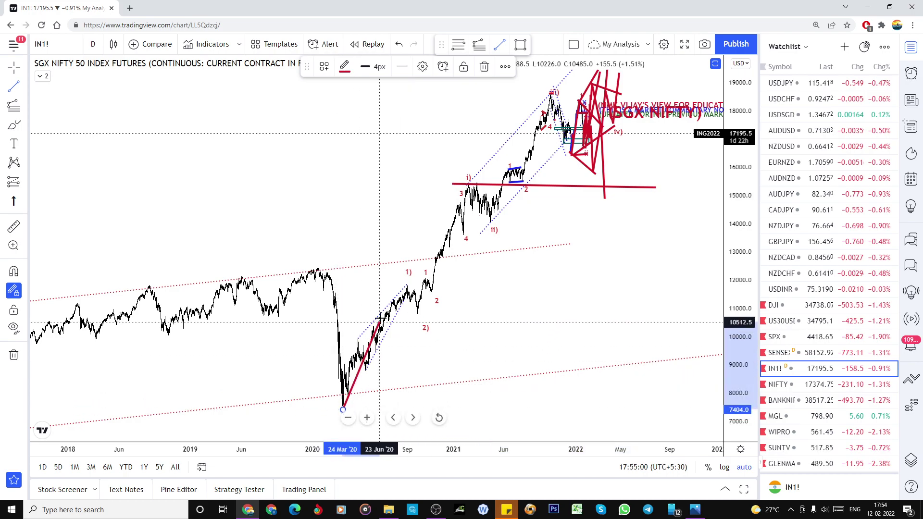
{"action": "left_click", "coordinate": [401, 293]}
{"action": "left_click", "coordinate": [421, 323]}
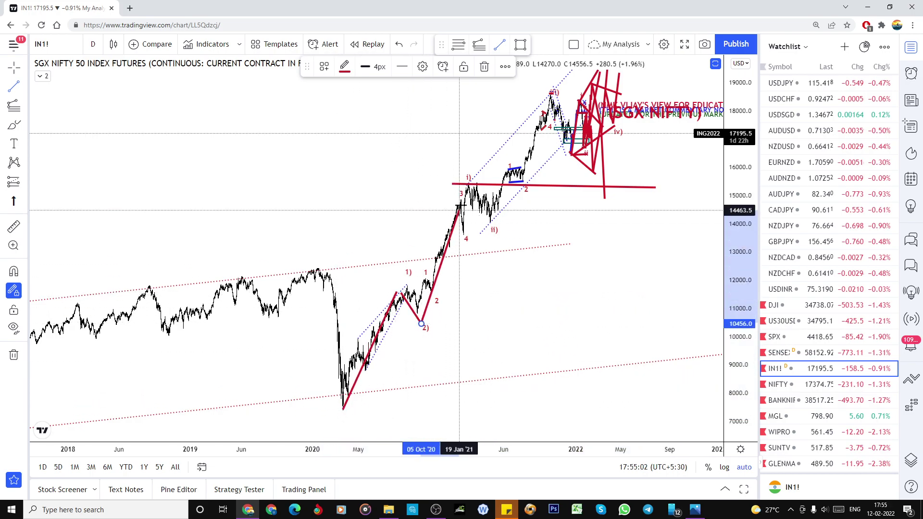
{"action": "left_click", "coordinate": [470, 184]}
{"action": "left_click", "coordinate": [496, 223]}
{"action": "double_click", "coordinate": [555, 91]}
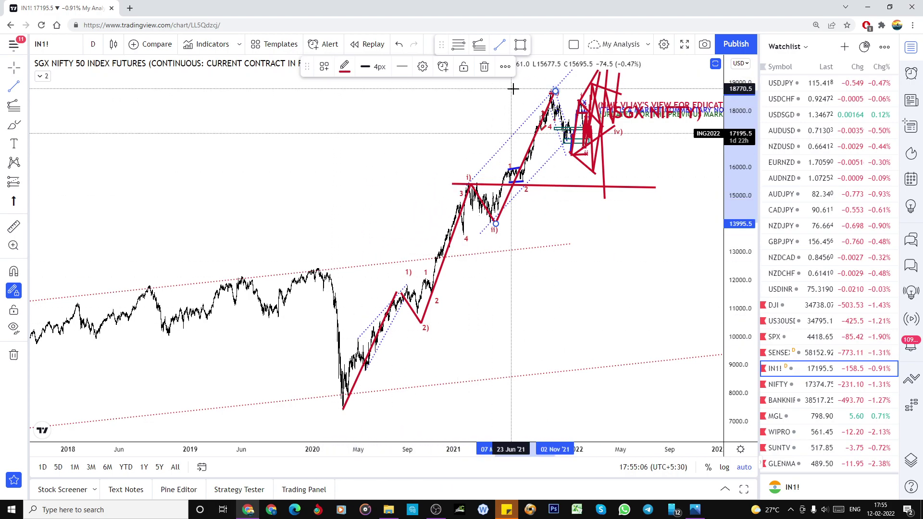
Step: Switch the SGX Nifty futures chart to the monthly timeframe and examine the long-term rise
{"action": "scroll", "coordinate": [514, 89], "scroll_direction": "down", "scroll_amount": 3}
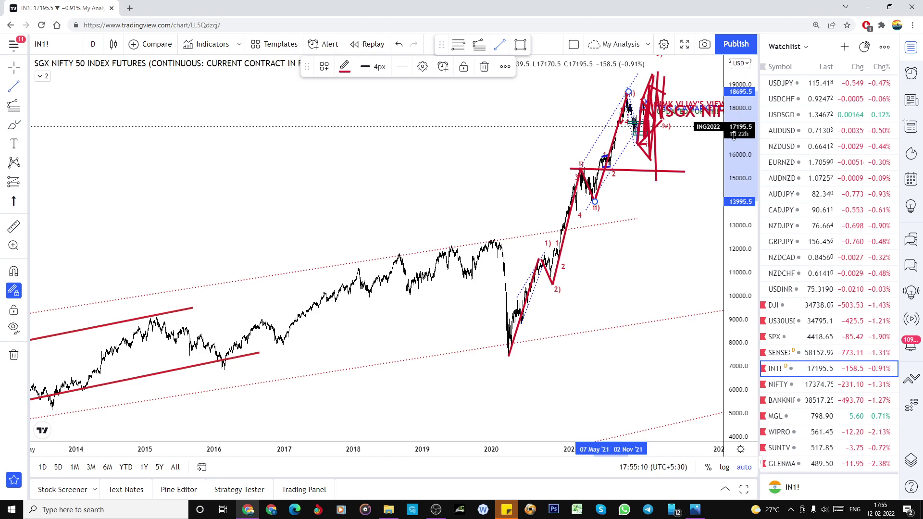
{"action": "left_click", "coordinate": [94, 44]}
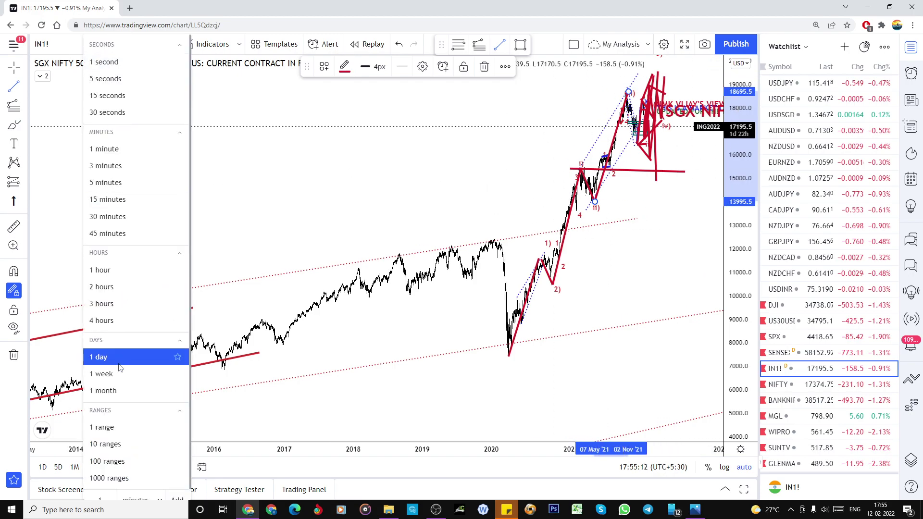
{"action": "left_click", "coordinate": [114, 389]}
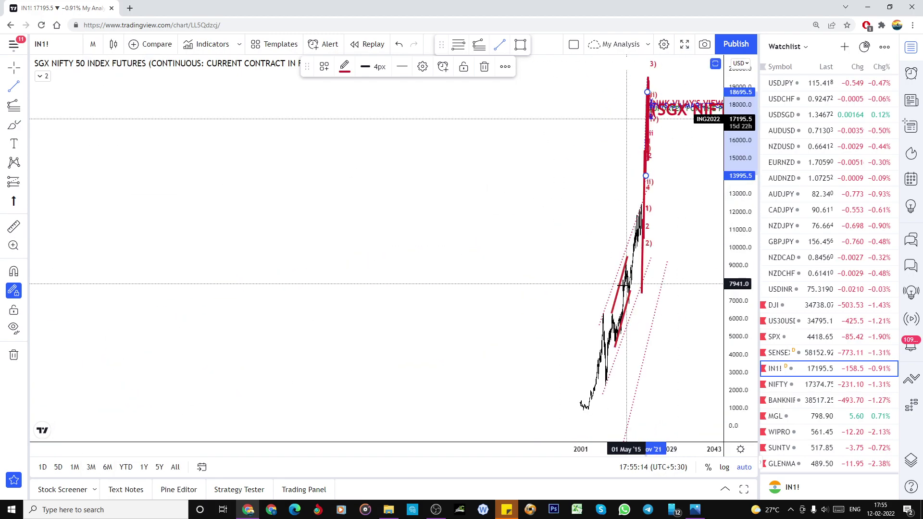
{"action": "scroll", "coordinate": [622, 282], "scroll_direction": "up", "scroll_amount": 5}
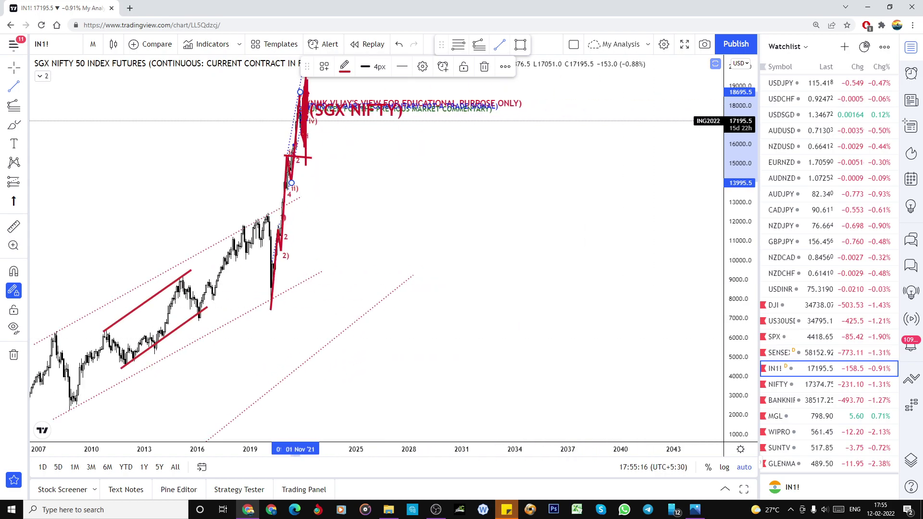
Step: Open the Nifty 50 index chart, reset its view and examine the long-term monthly wave count
{"action": "left_click", "coordinate": [806, 383]}
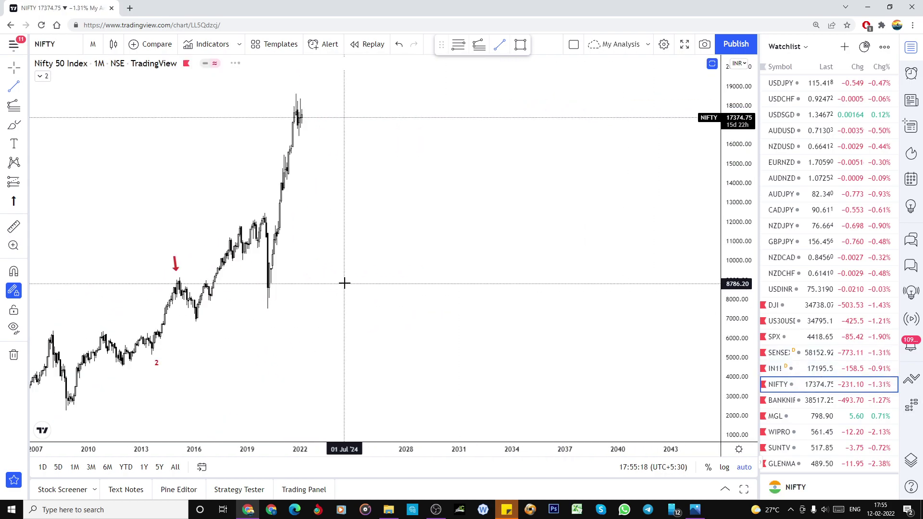
{"action": "scroll", "coordinate": [351, 298], "scroll_direction": "up", "scroll_amount": 2}
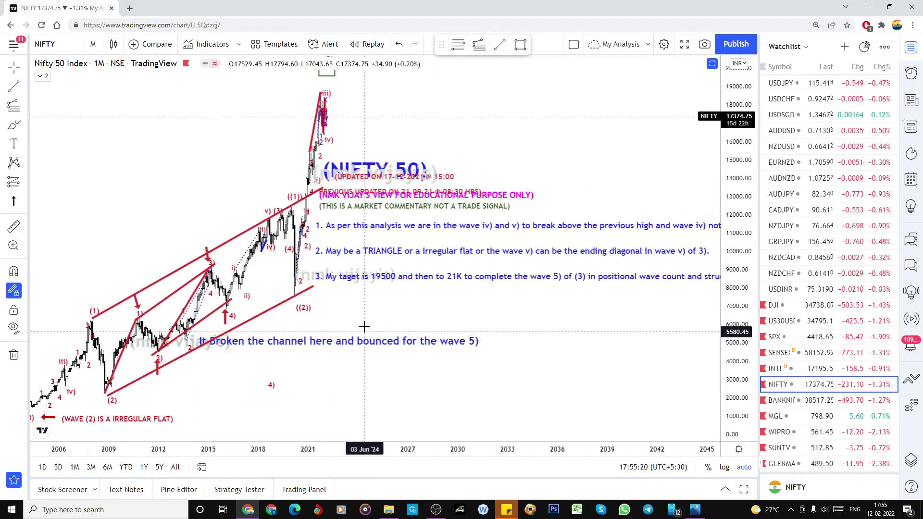
{"action": "scroll", "coordinate": [418, 209], "scroll_direction": "up", "scroll_amount": 2}
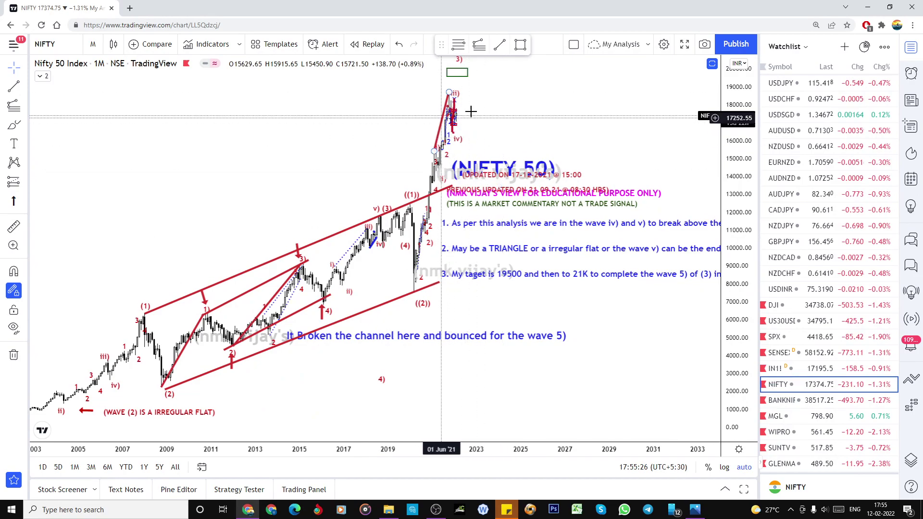
{"action": "left_click_drag", "start_coordinate": [494, 136], "coordinate": [463, 136]}
{"action": "right_click", "coordinate": [478, 140]}
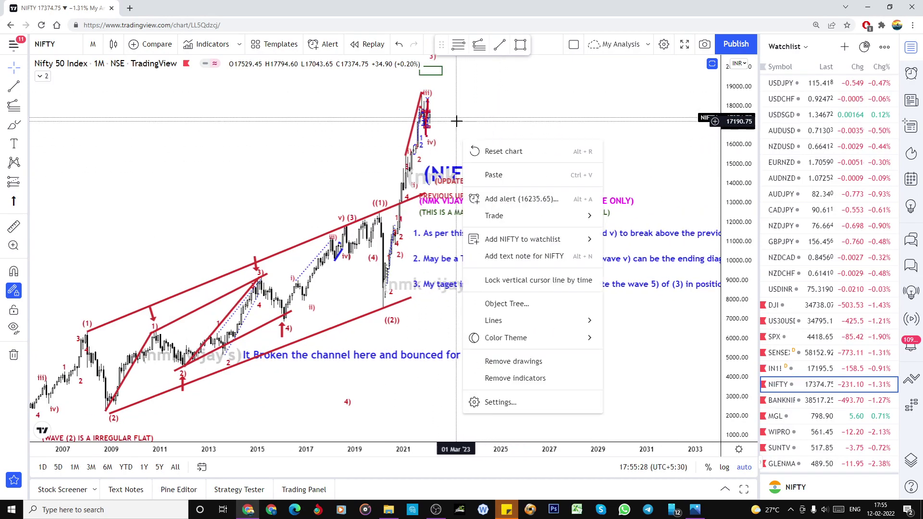
{"action": "left_click", "coordinate": [505, 149]}
{"action": "scroll", "coordinate": [554, 173], "scroll_direction": "up", "scroll_amount": 2}
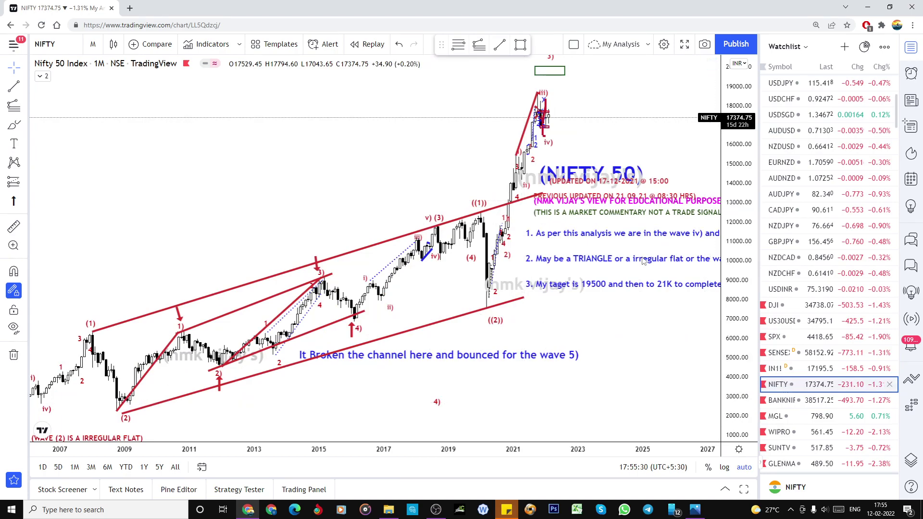
Step: Switch the Nifty 50 chart to the 1-hour timeframe and compare its recent waves with the SGX Nifty futures chart
{"action": "left_click", "coordinate": [94, 45]}
{"action": "left_click", "coordinate": [118, 275]}
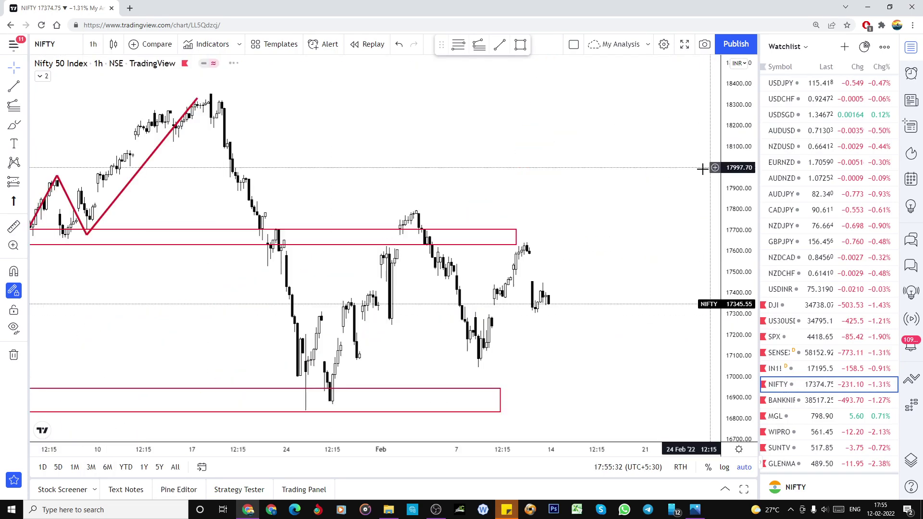
{"action": "scroll", "coordinate": [593, 237], "scroll_direction": "down", "scroll_amount": 3}
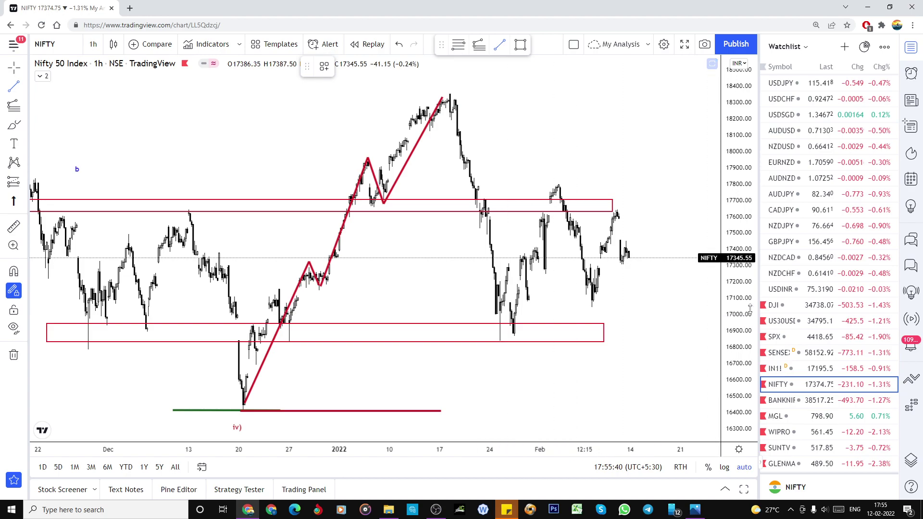
{"action": "left_click", "coordinate": [812, 373]}
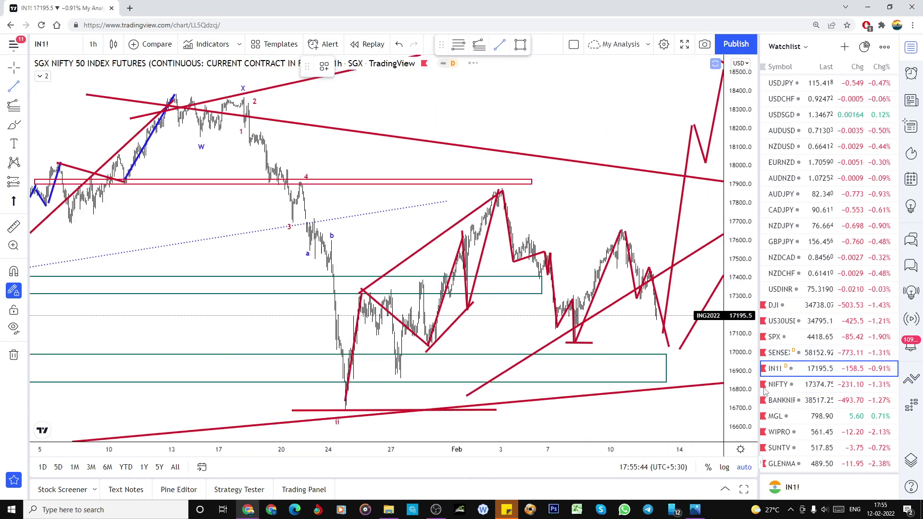
{"action": "left_click", "coordinate": [806, 391]}
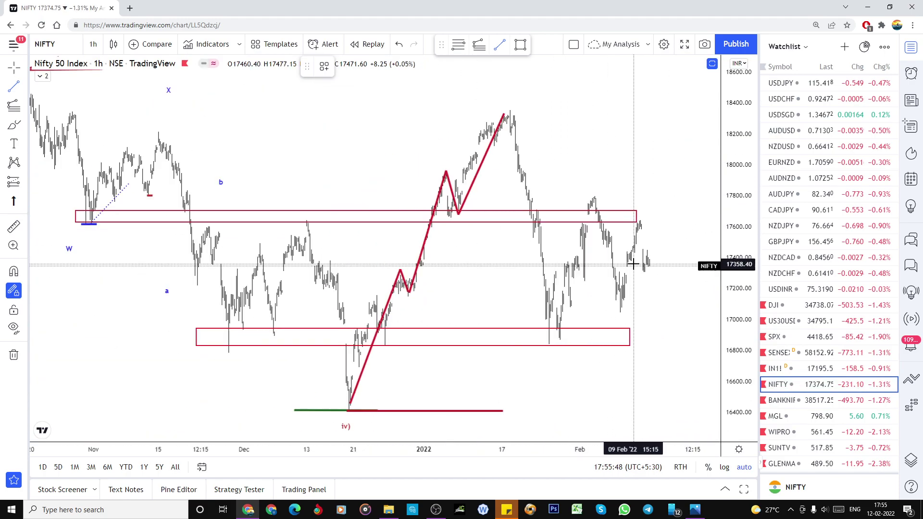
Step: On the 4-hour Nifty 50 chart, draw converging trend lines down from about 18375.5 in January 2022 and up from about 16369 to about 17127
{"action": "left_click", "coordinate": [93, 48]}
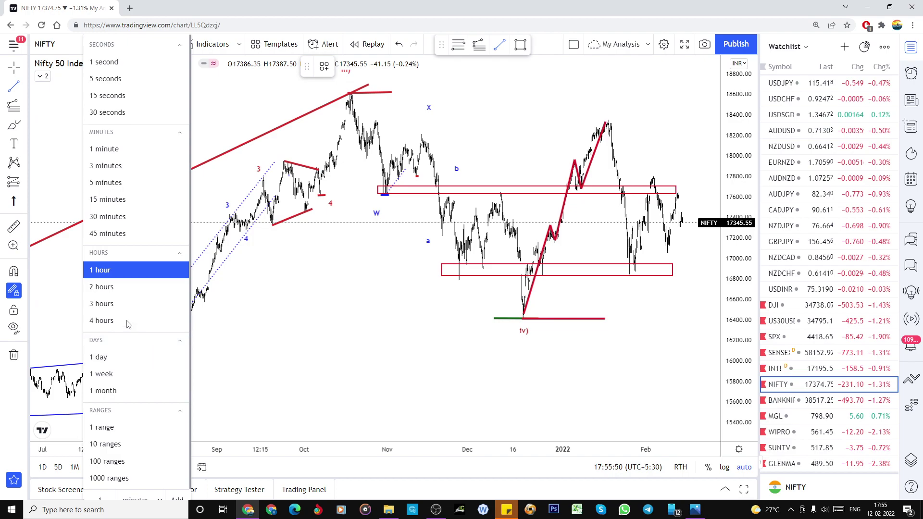
{"action": "left_click", "coordinate": [106, 320]}
{"action": "scroll", "coordinate": [608, 250], "scroll_direction": "up", "scroll_amount": 3}
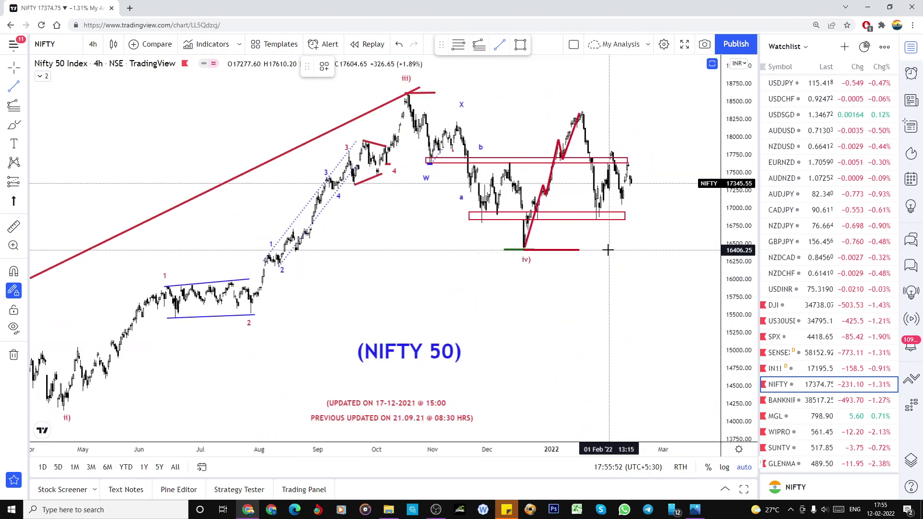
{"action": "left_click", "coordinate": [585, 110]}
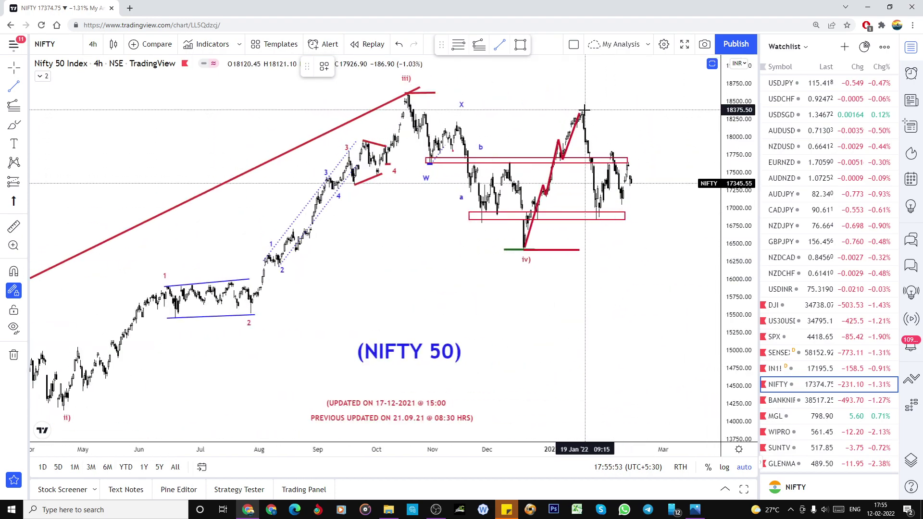
{"action": "left_click", "coordinate": [640, 180]}
{"action": "left_click", "coordinate": [522, 251]}
{"action": "left_click", "coordinate": [643, 198]}
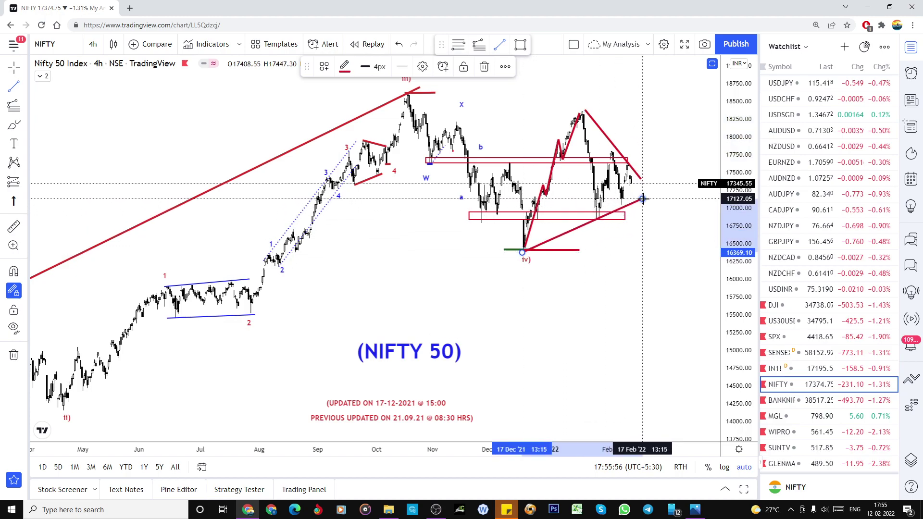
Step: Draw a projected decline from about 17372 to about 16696 in mid-February 2022, and a nearly flat line from about 16414 to about 16384 at the wave iv) low
{"action": "left_click", "coordinate": [634, 182]}
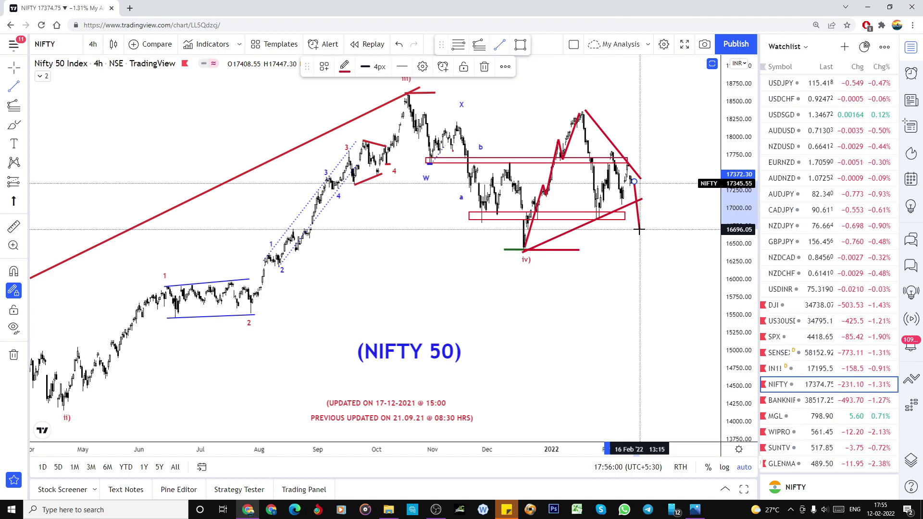
{"action": "left_click", "coordinate": [639, 230]}
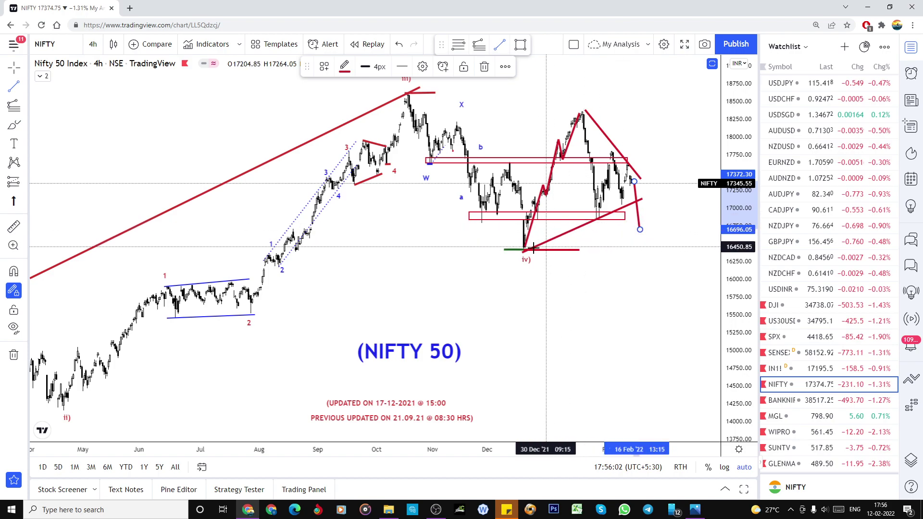
{"action": "left_click", "coordinate": [505, 250]}
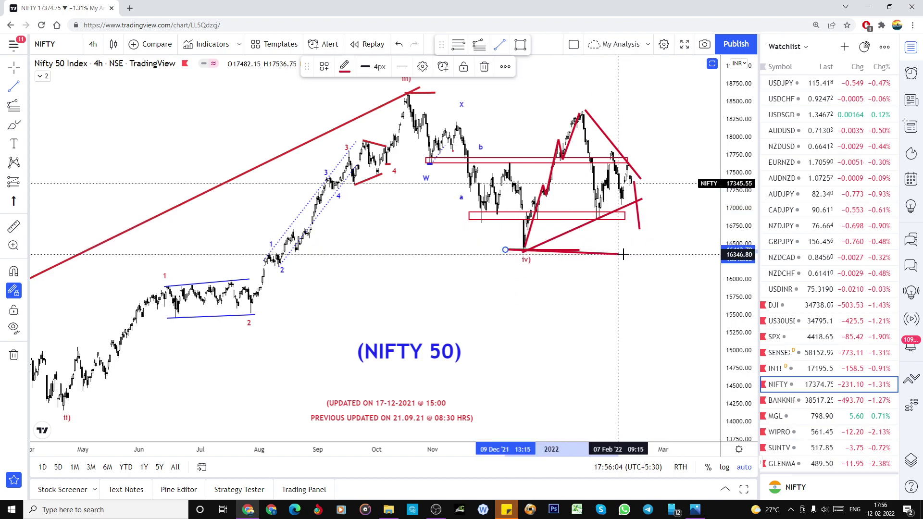
{"action": "left_click", "coordinate": [652, 251]}
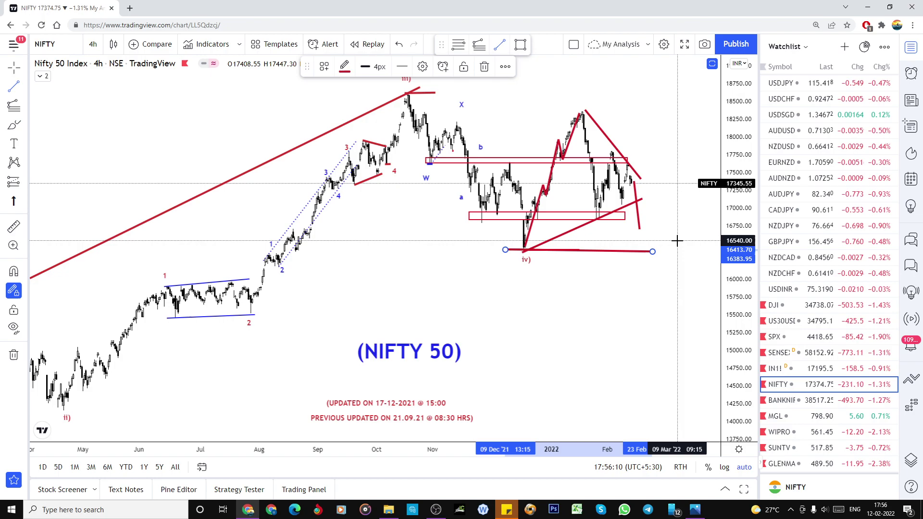
{"action": "scroll", "coordinate": [631, 304], "scroll_direction": "down", "scroll_amount": 3}
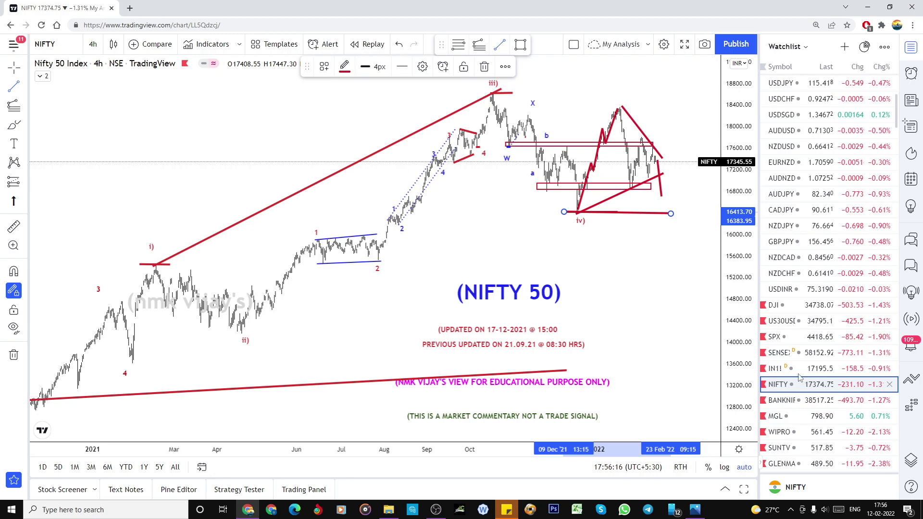
{"action": "scroll", "coordinate": [666, 305], "scroll_direction": "up", "scroll_amount": 3}
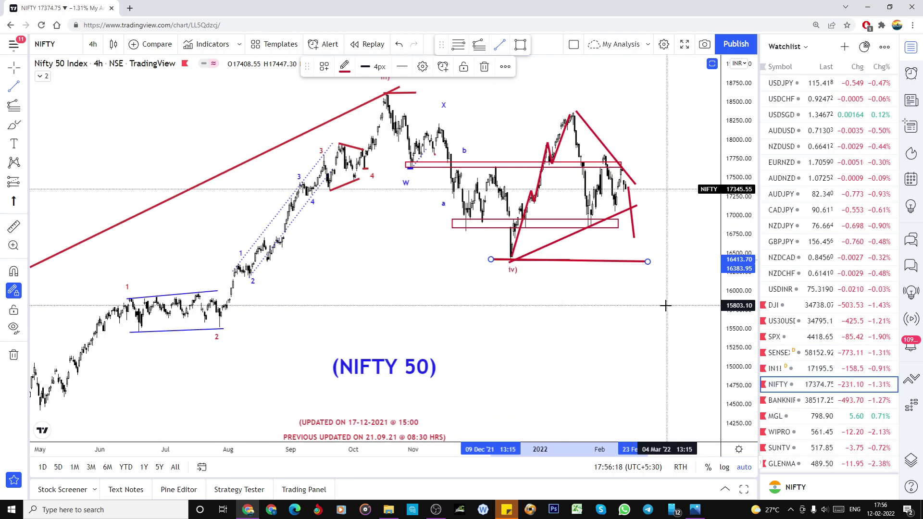
{"action": "scroll", "coordinate": [666, 306], "scroll_direction": "down", "scroll_amount": 3}
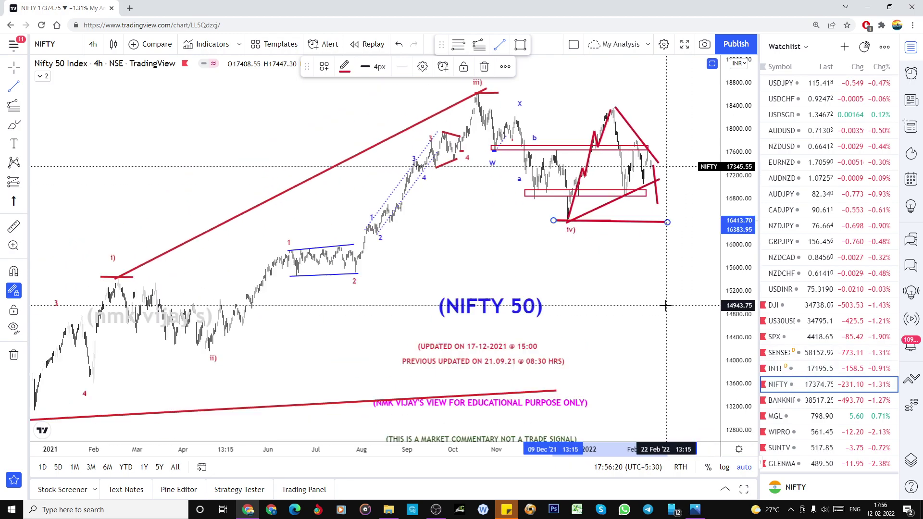